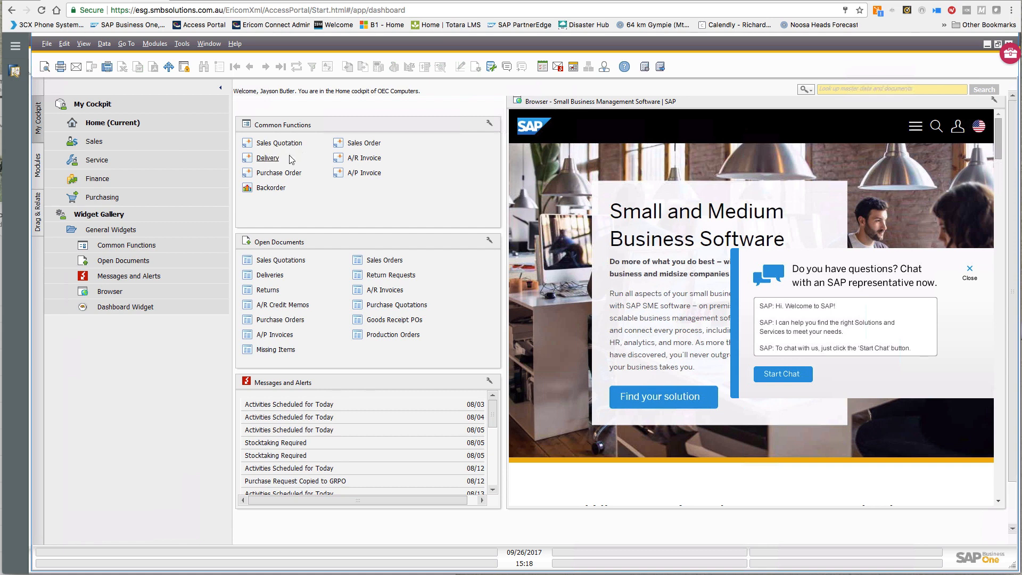
- Start a new Sales Quotation (number 1184) from the Sales – A/R module
{"action": "left_click", "coordinate": [38, 166]}
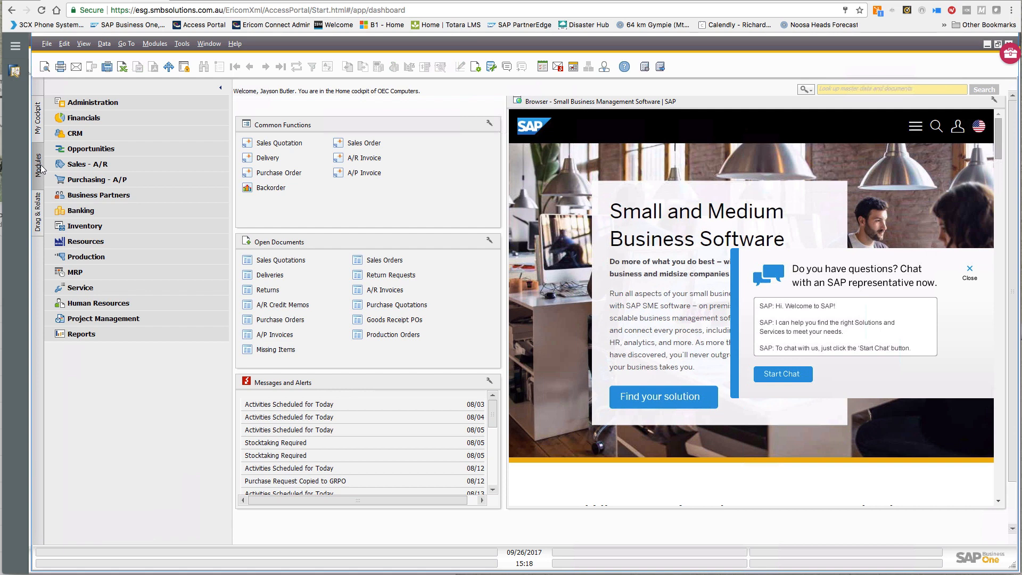
{"action": "left_click", "coordinate": [87, 164]}
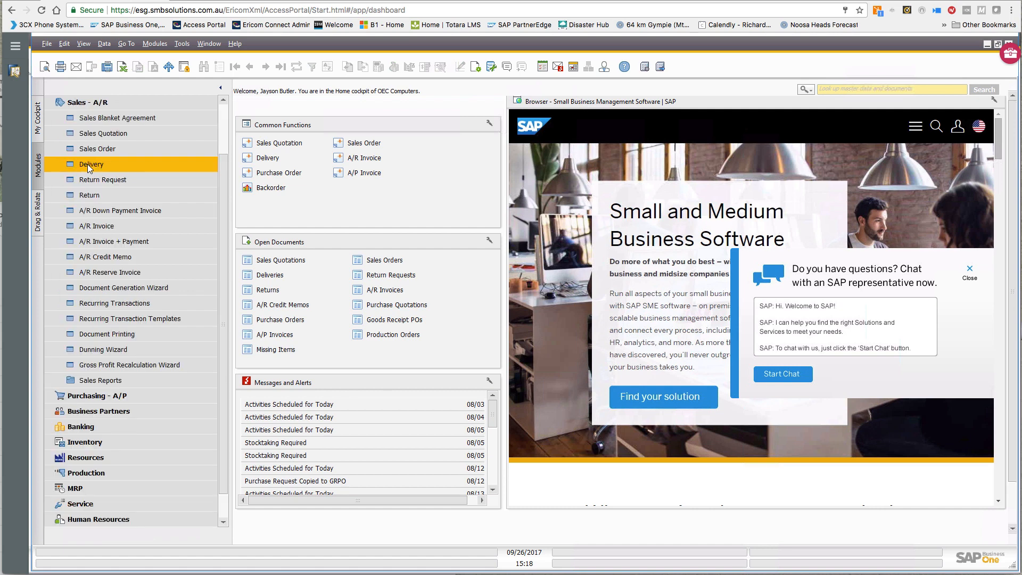
{"action": "left_click", "coordinate": [93, 133]}
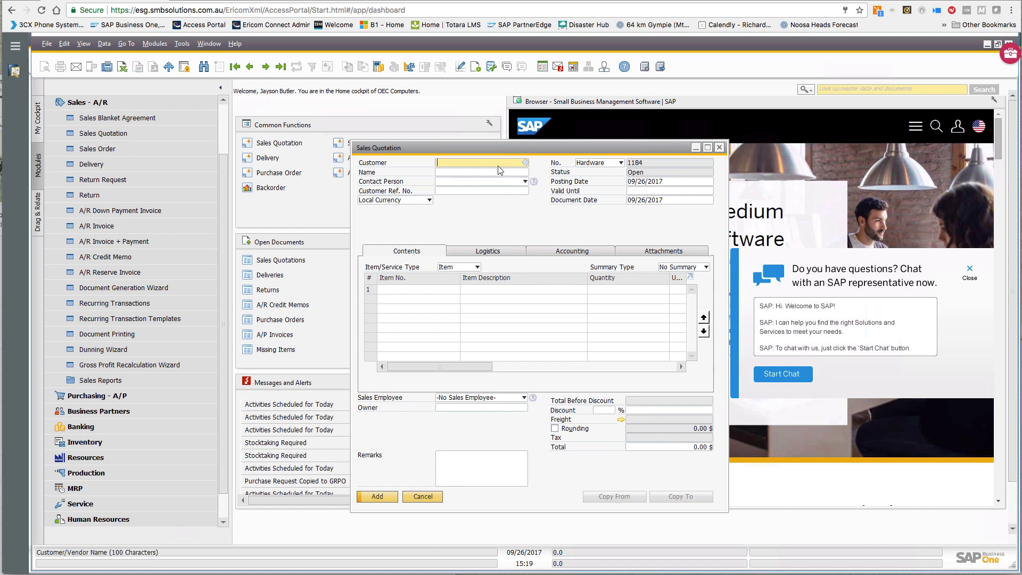
- Choose Earthshaker Corporation as the quotation customer and maximize the quotation window
{"action": "left_click", "coordinate": [527, 164]}
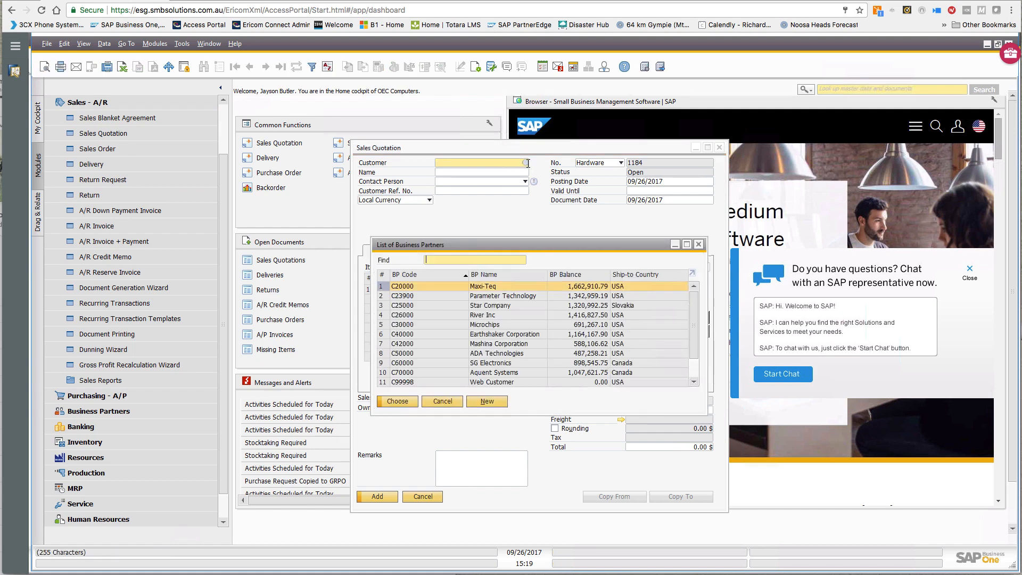
{"action": "left_click", "coordinate": [491, 335]}
{"action": "double_click", "coordinate": [491, 334]}
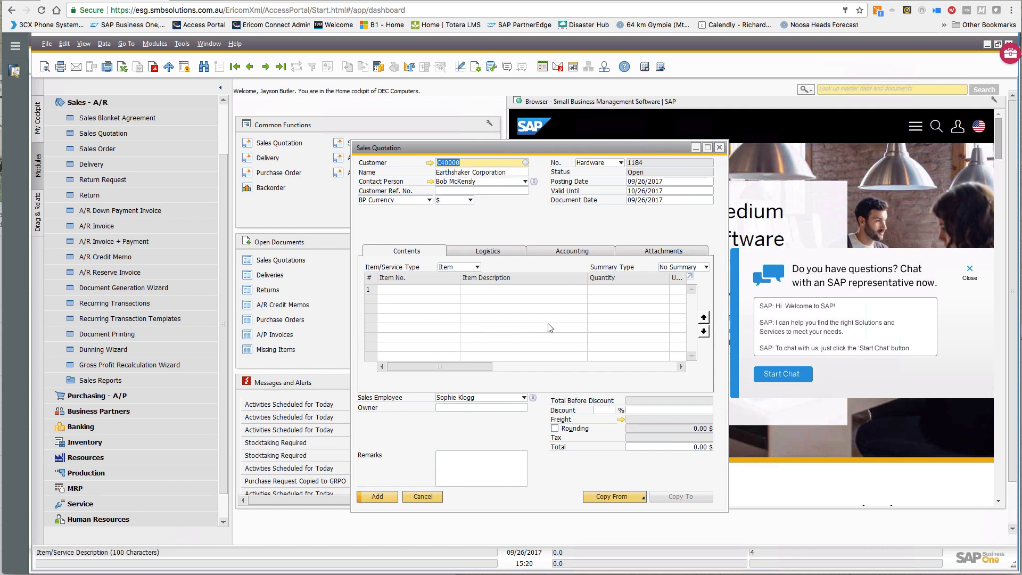
{"action": "left_click", "coordinate": [707, 148]}
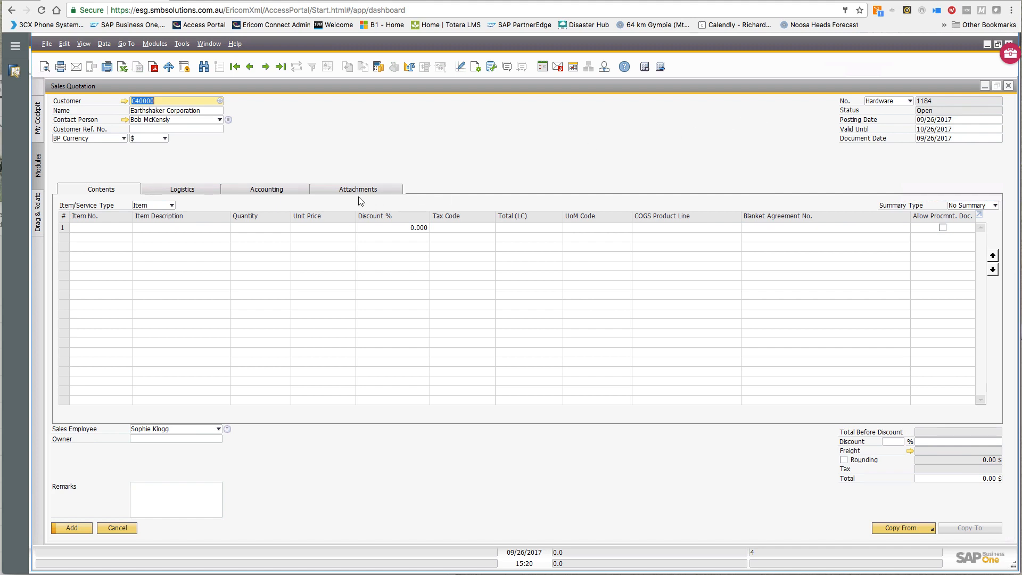
{"action": "left_click", "coordinate": [171, 205]}
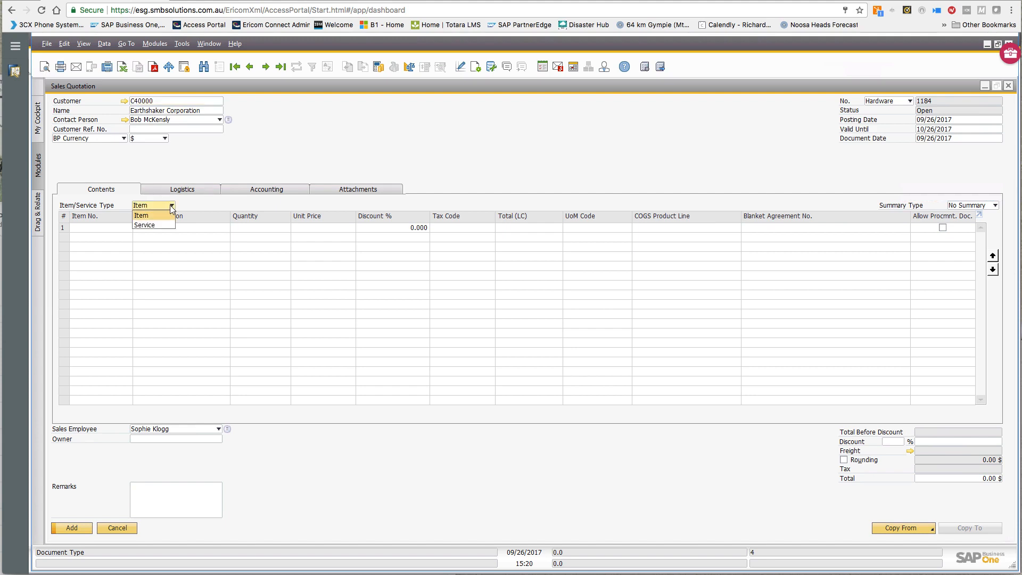
{"action": "left_click", "coordinate": [154, 226]}
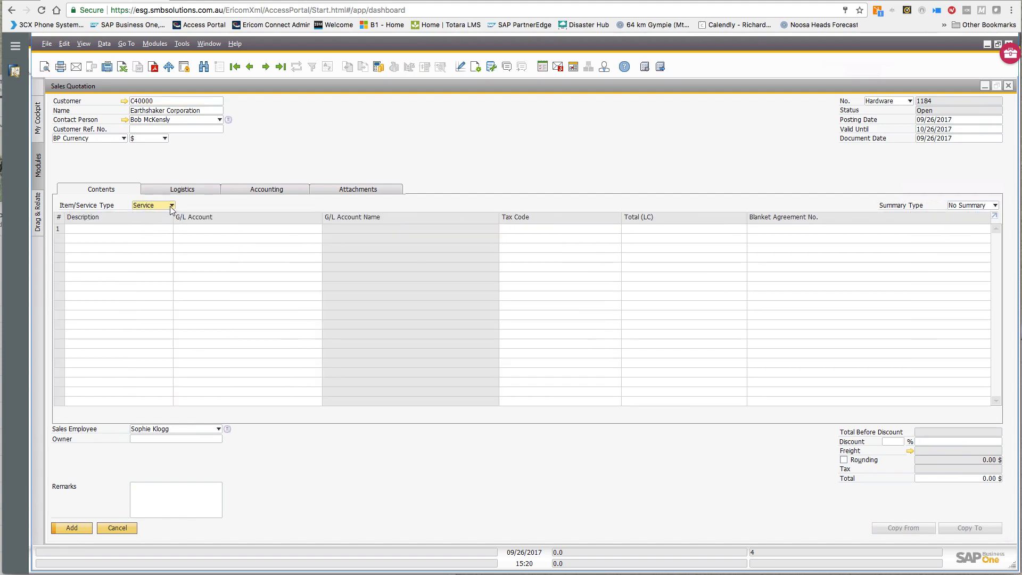
{"action": "left_click", "coordinate": [172, 206]}
{"action": "left_click", "coordinate": [159, 215]}
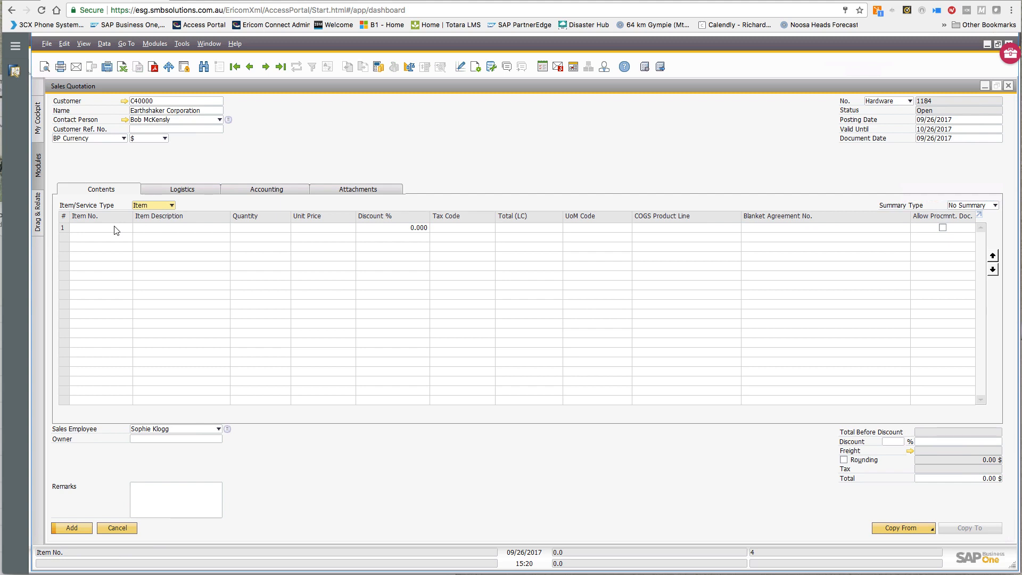
{"action": "left_click", "coordinate": [170, 205]}
{"action": "left_click", "coordinate": [150, 224]}
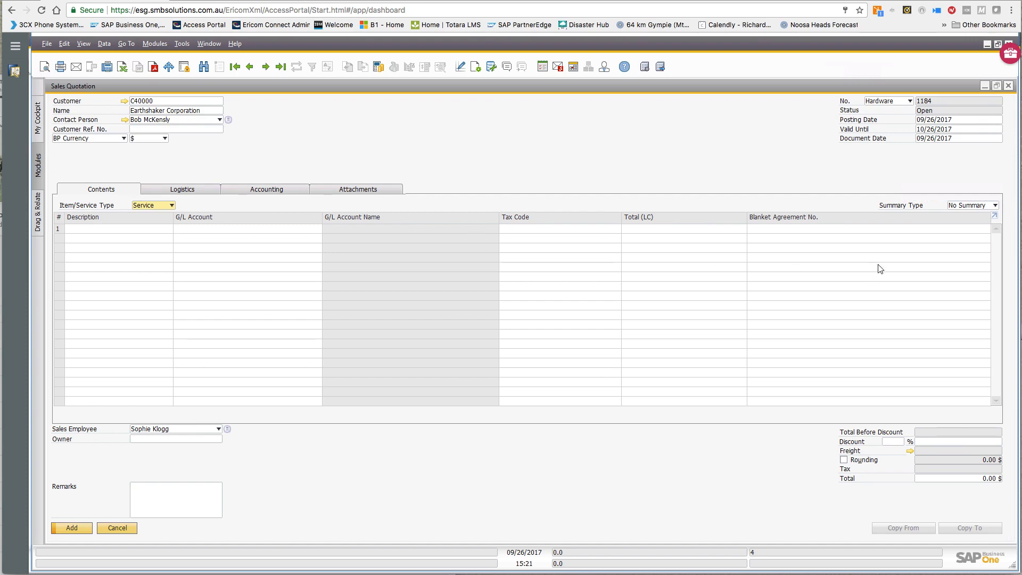
{"action": "left_click", "coordinate": [171, 206]}
{"action": "left_click", "coordinate": [158, 215]}
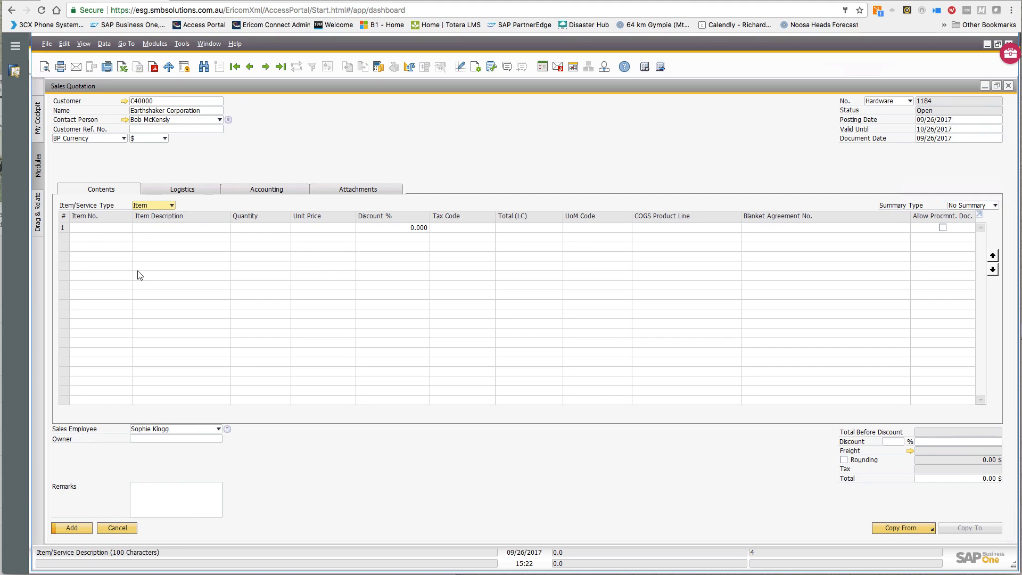
- Open the Row Details window for quotation row 1's Item No. cell
{"action": "key", "text": "Tab"}
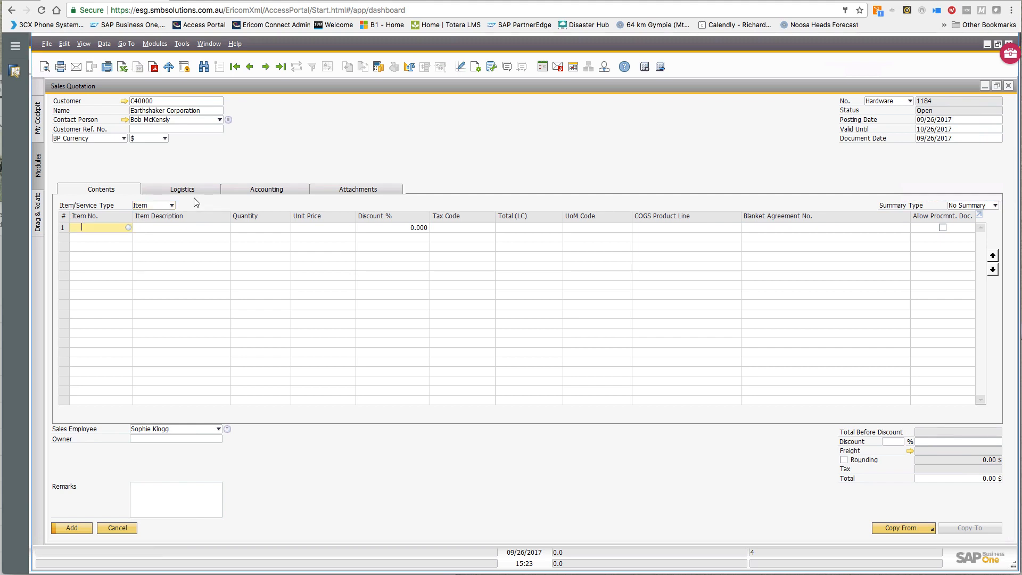
{"action": "right_click", "coordinate": [108, 229]}
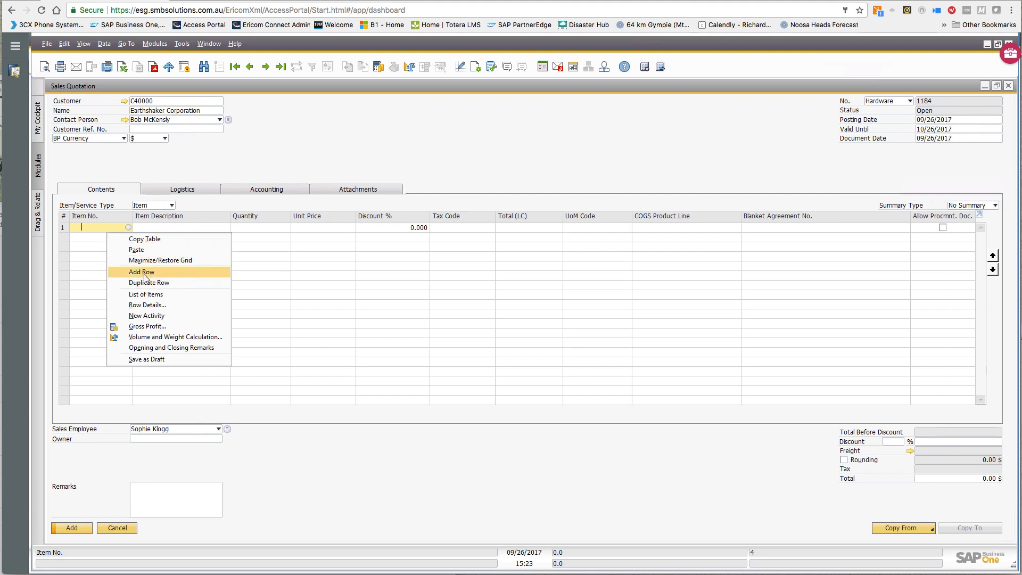
{"action": "left_click", "coordinate": [156, 308]}
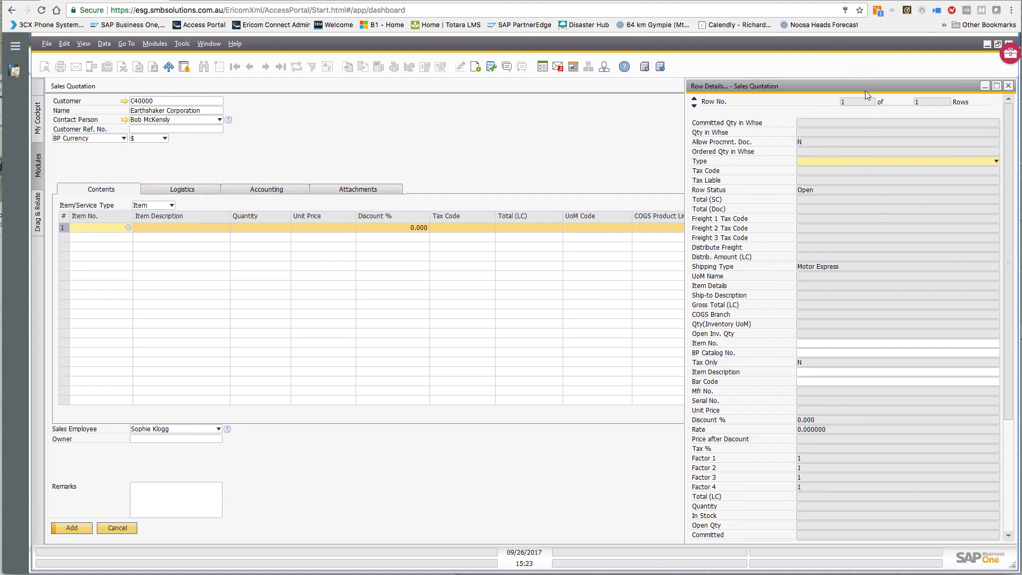
- Scroll through row 1's detail fields to the bottom, then close Row Details
{"action": "mouse_move", "coordinate": [854, 85]}
{"action": "left_mouse_down"}
{"action": "mouse_move", "coordinate": [474, 80]}
{"action": "mouse_move", "coordinate": [853, 85]}
{"action": "left_mouse_up"}
{"action": "scroll", "coordinate": [765, 363], "scroll_direction": "down", "scroll_amount": 1}
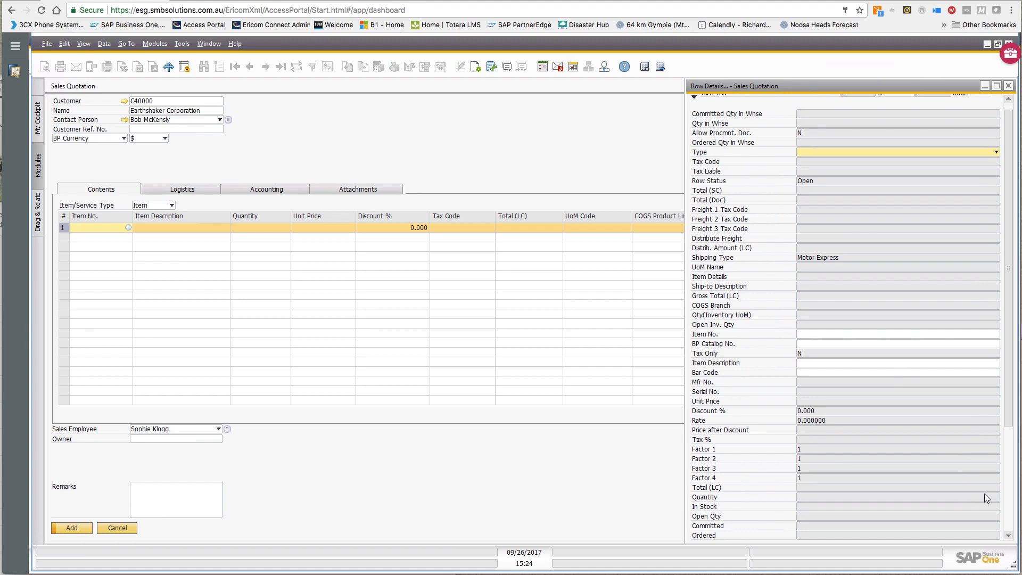
{"action": "left_click", "coordinate": [1007, 513]}
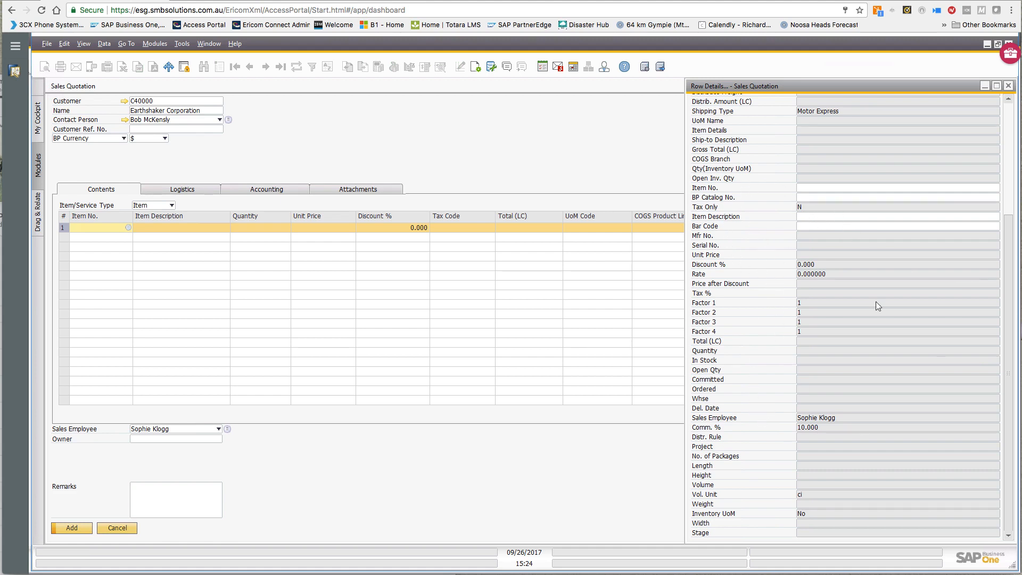
{"action": "left_click", "coordinate": [1008, 85]}
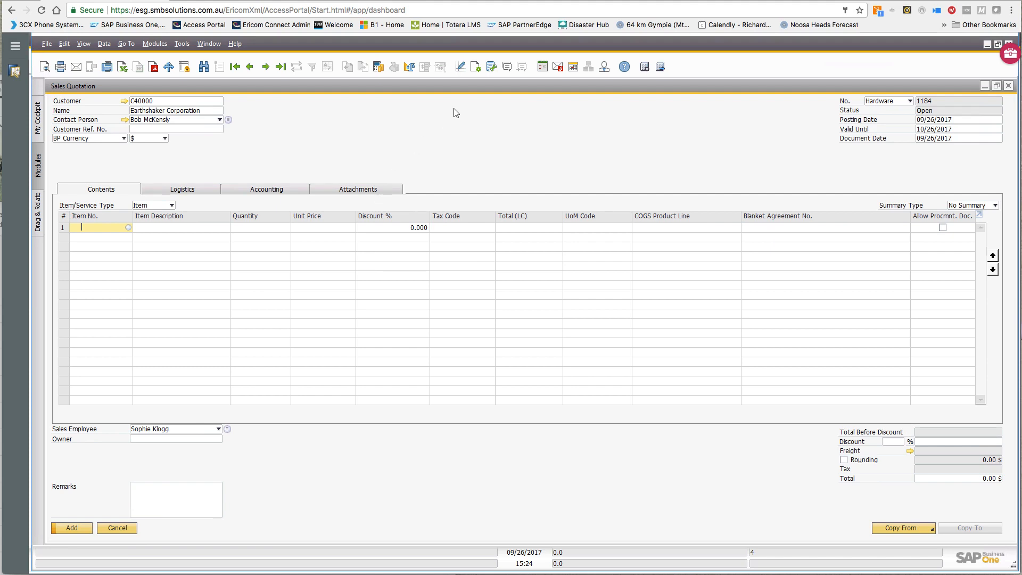
- Make the BP Catalog No. column visible but non-editable in the quotation's item grid
{"action": "left_click", "coordinate": [475, 68]}
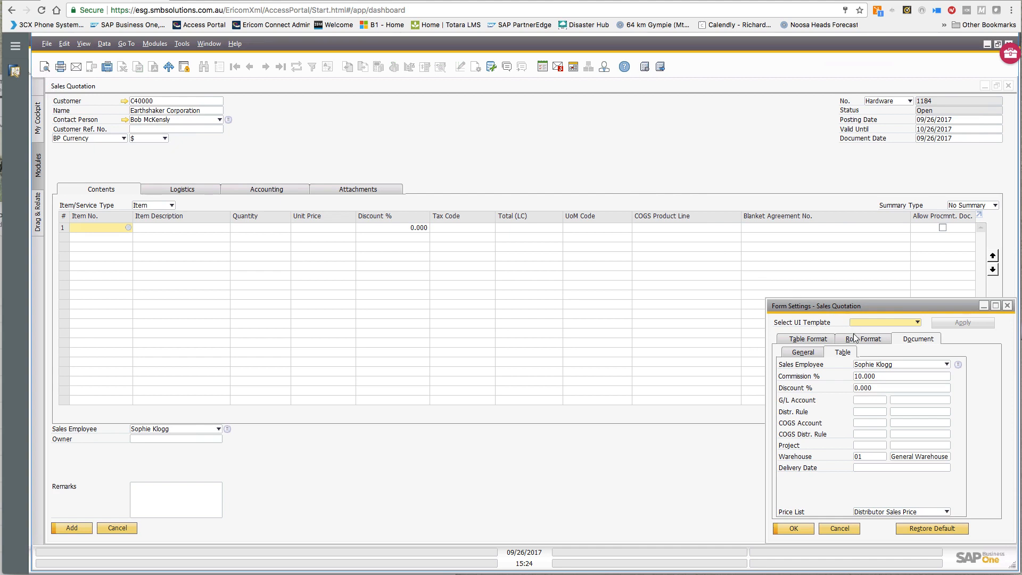
{"action": "left_click", "coordinate": [809, 339]}
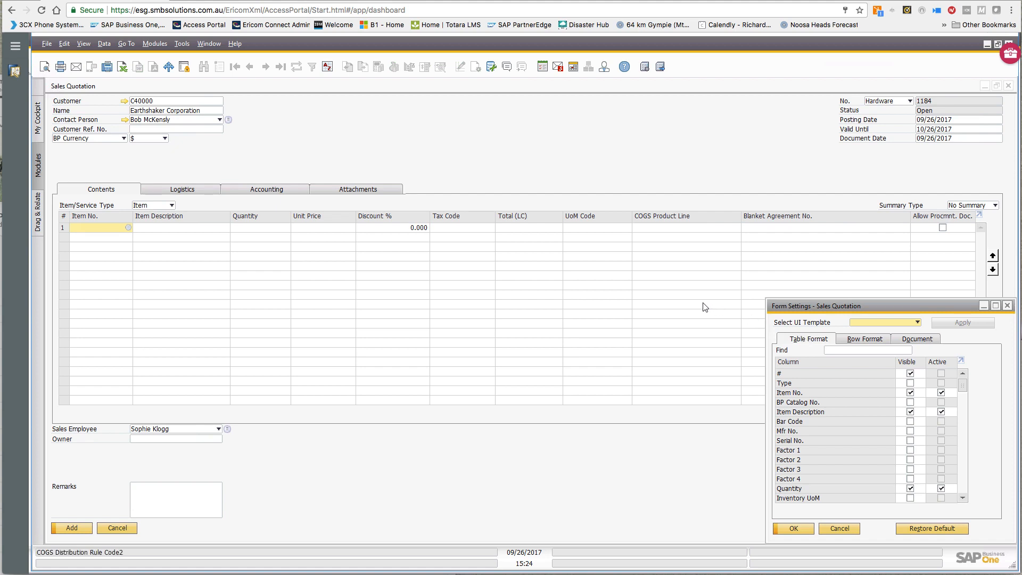
{"action": "left_click", "coordinate": [911, 403]}
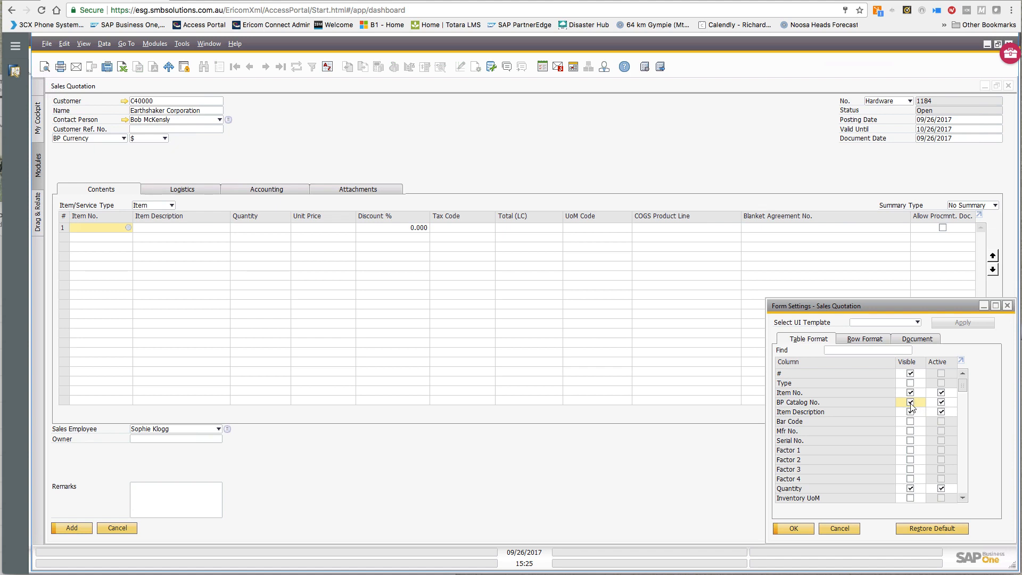
{"action": "left_click", "coordinate": [941, 403]}
{"action": "left_click", "coordinate": [793, 529]}
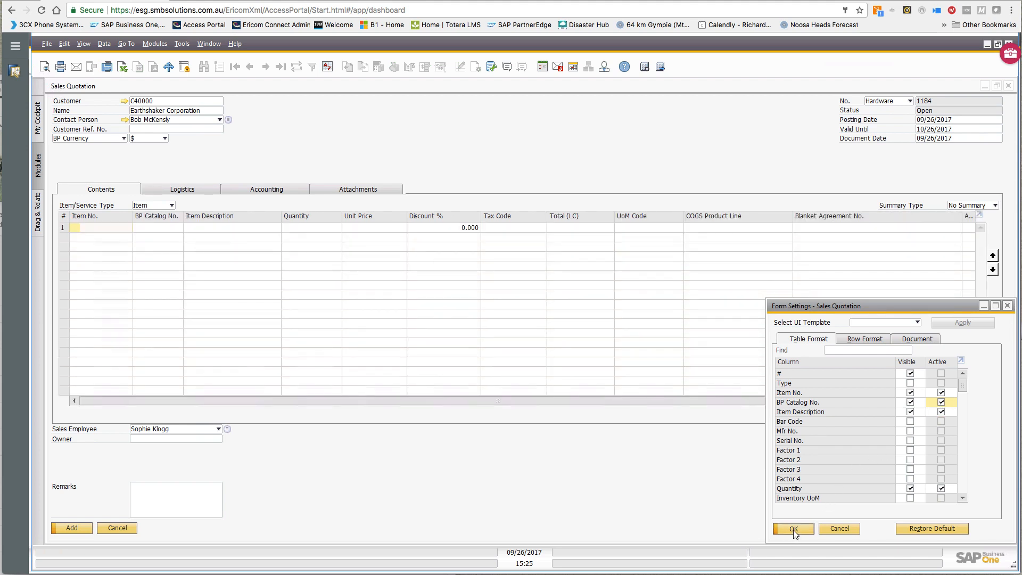
{"action": "left_click", "coordinate": [793, 529]}
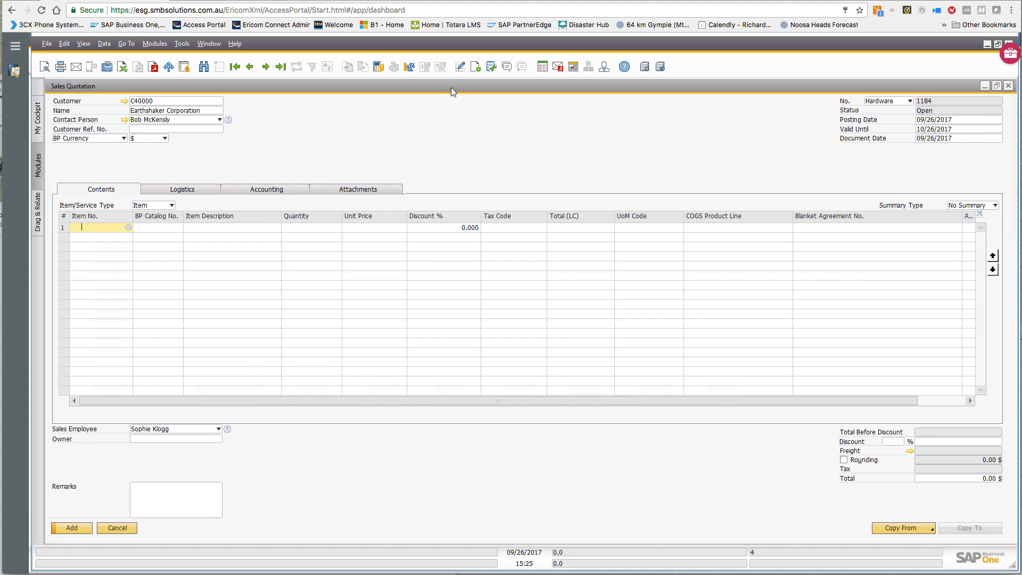
- Search the table format for 'COGS' and hide the COGS Product Line column
{"action": "left_click", "coordinate": [473, 69]}
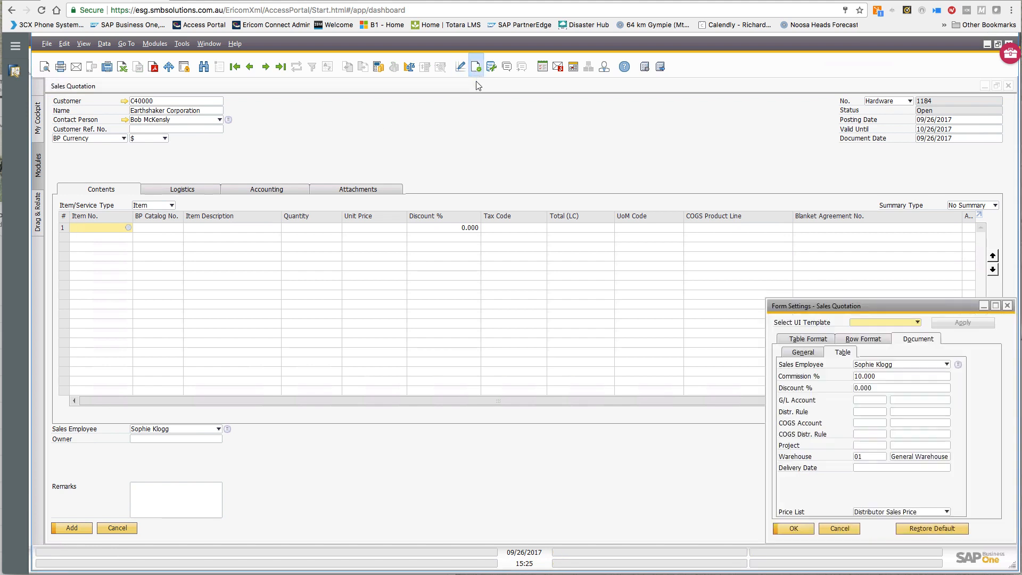
{"action": "left_click", "coordinate": [808, 341]}
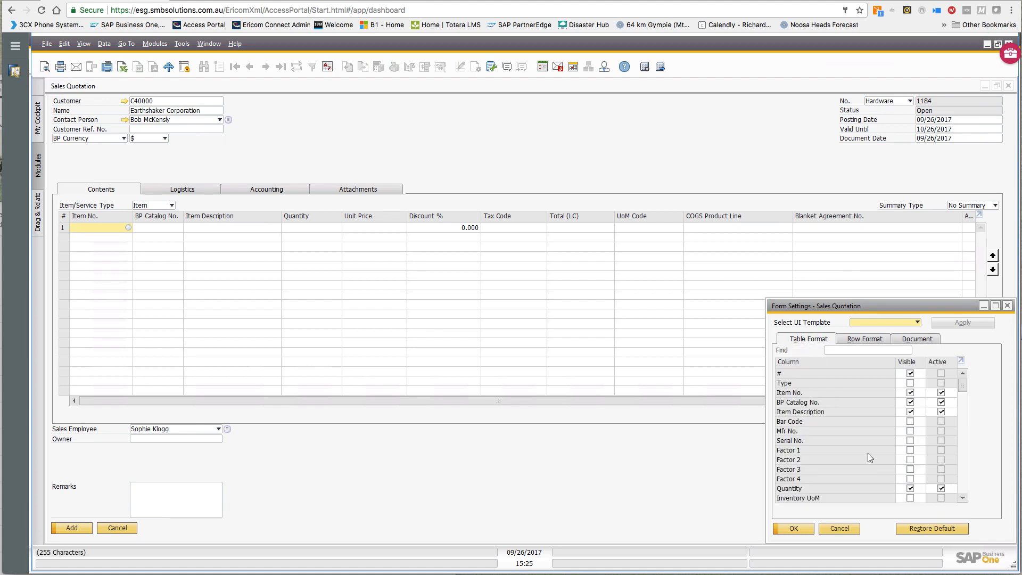
{"action": "scroll", "coordinate": [867, 453], "scroll_direction": "down", "scroll_amount": 1}
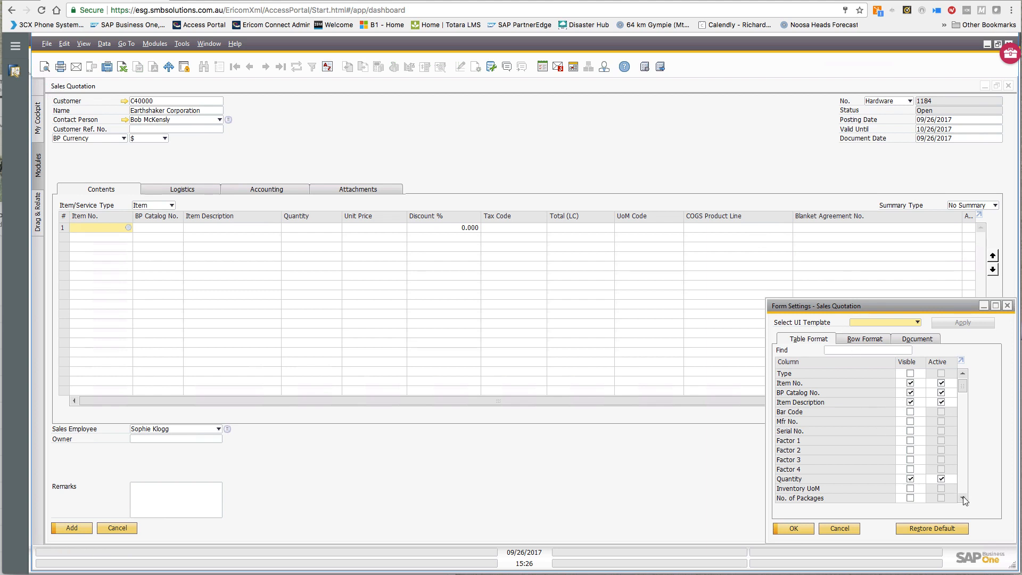
{"action": "scroll", "coordinate": [963, 497], "scroll_direction": "down", "scroll_amount": 6}
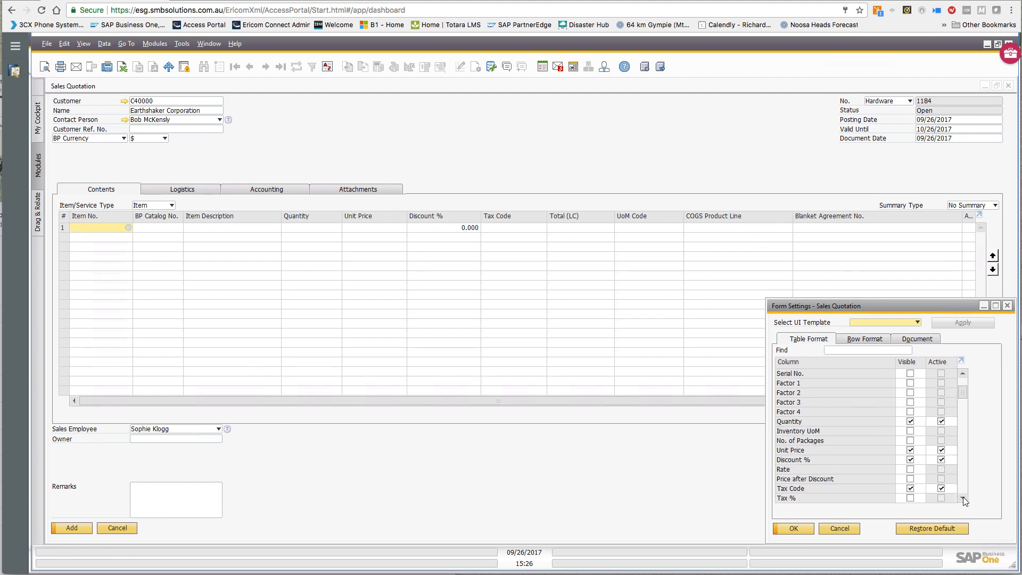
{"action": "scroll", "coordinate": [963, 497], "scroll_direction": "down", "scroll_amount": 8}
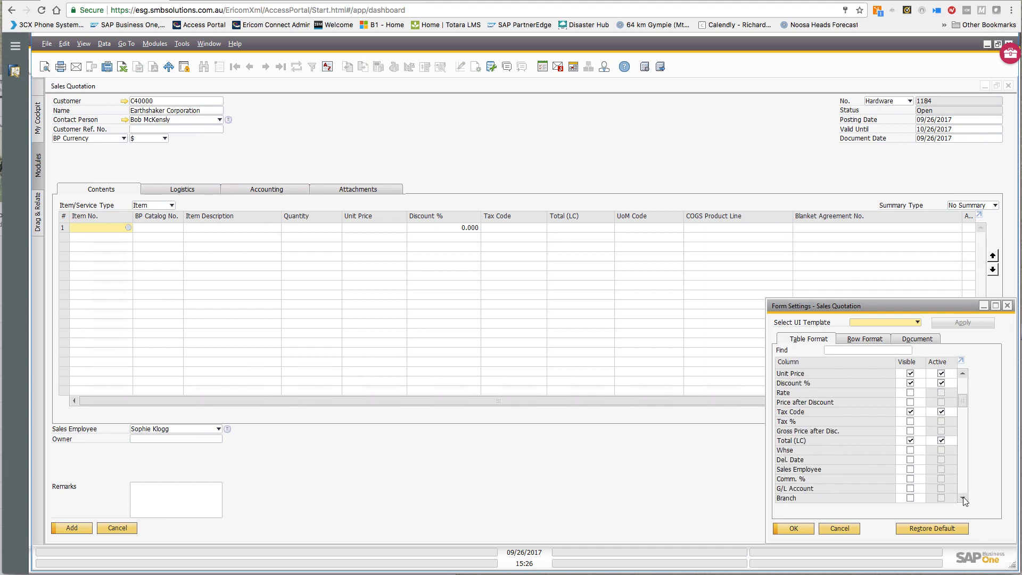
{"action": "scroll", "coordinate": [965, 501], "scroll_direction": "down", "scroll_amount": 9}
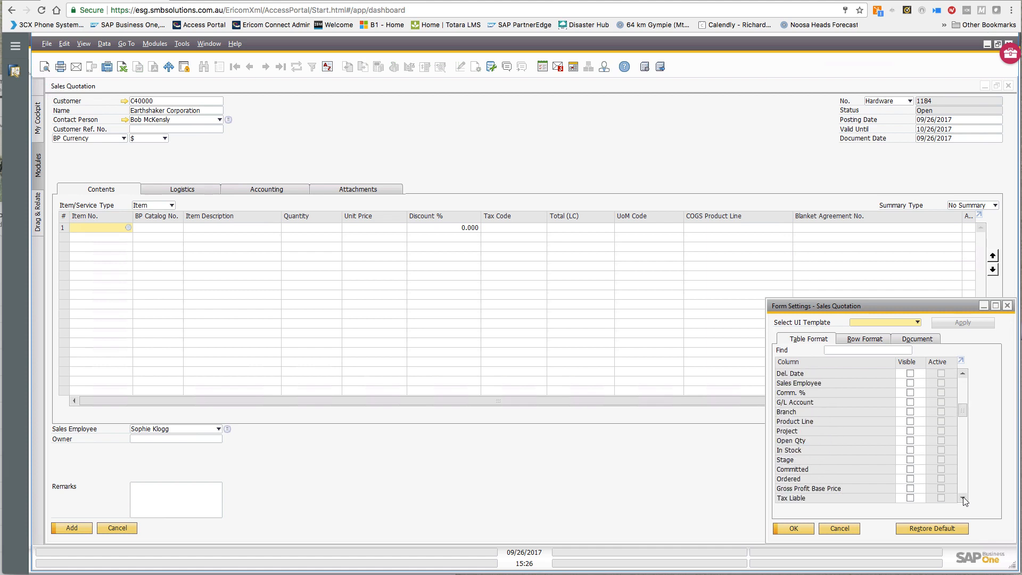
{"action": "scroll", "coordinate": [965, 501], "scroll_direction": "down", "scroll_amount": 8}
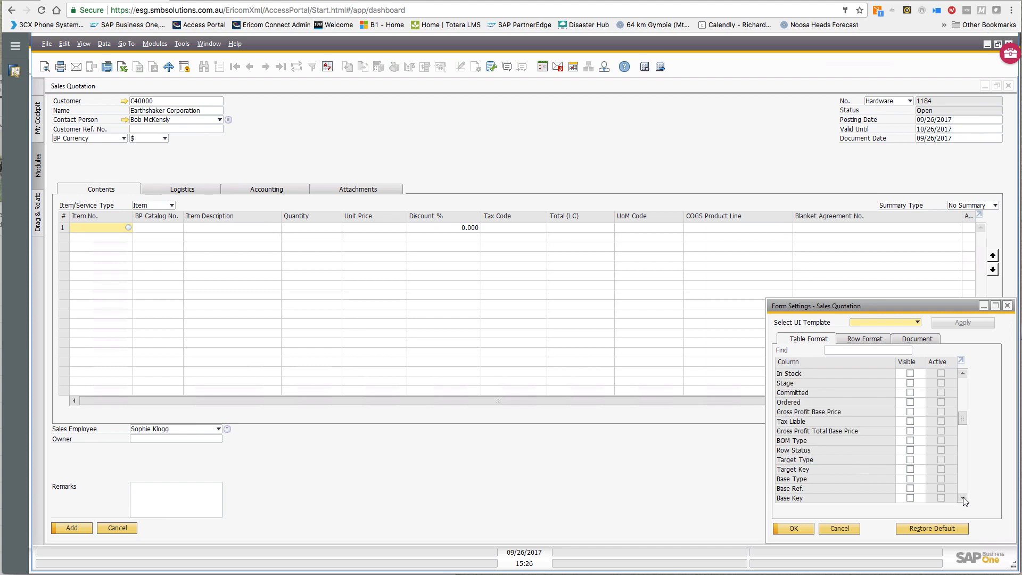
{"action": "scroll", "coordinate": [964, 501], "scroll_direction": "down", "scroll_amount": 6}
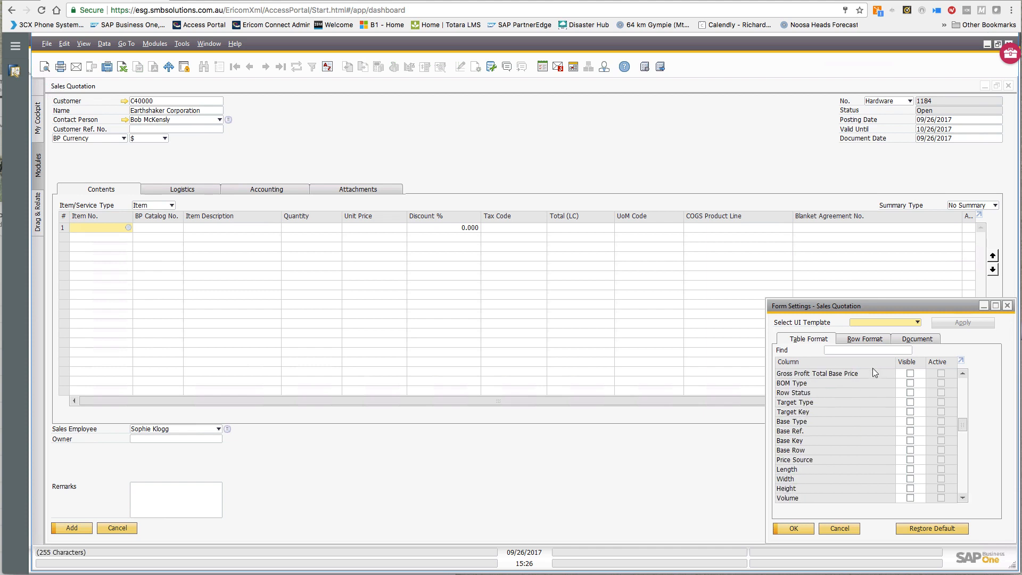
{"action": "left_click", "coordinate": [848, 351]}
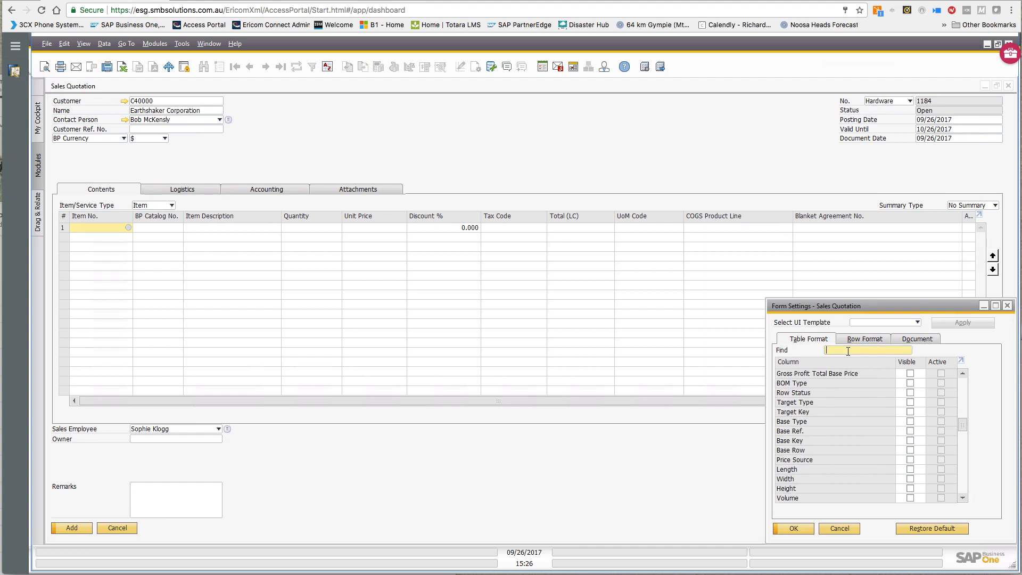
{"action": "type", "text": "COGS"}
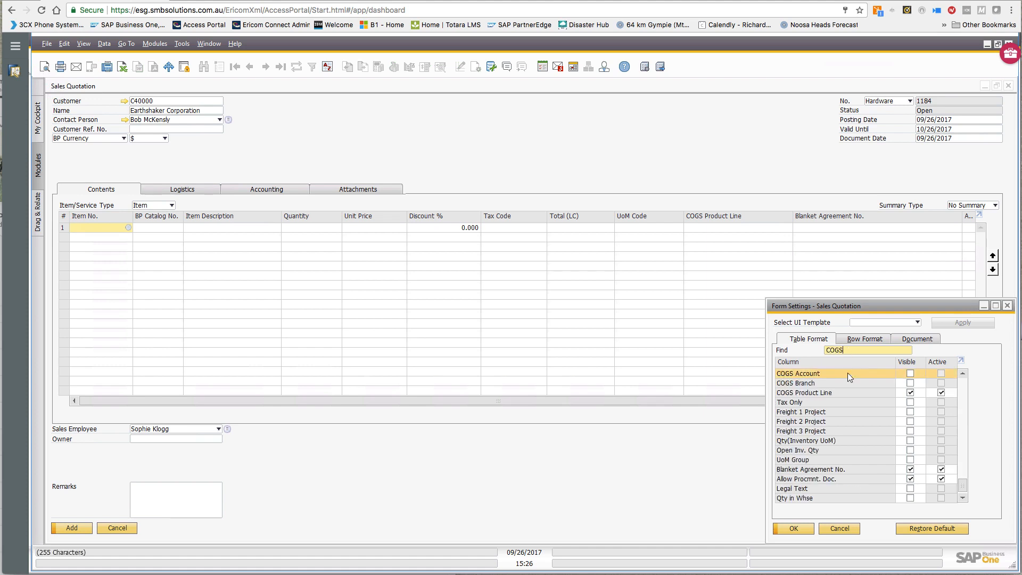
{"action": "left_click", "coordinate": [910, 393]}
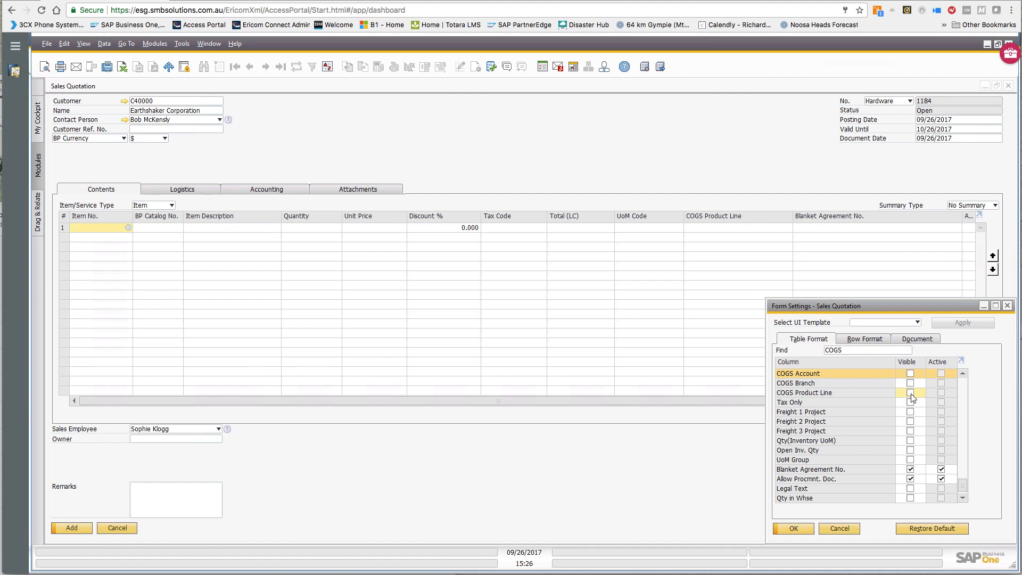
{"action": "left_click", "coordinate": [797, 527]}
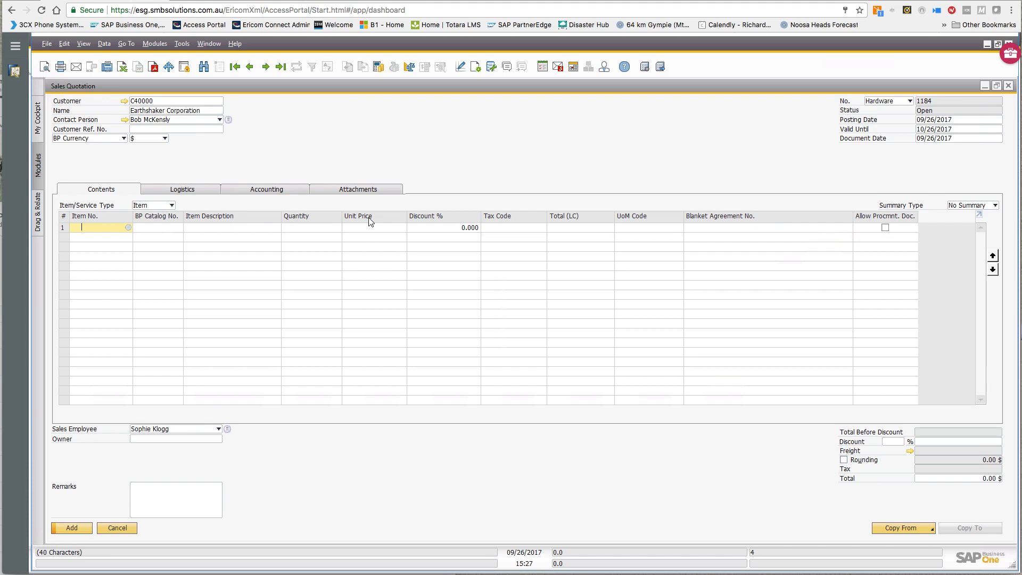
- Reorder the grid columns so Unit Price comes before Quantity
{"action": "left_click", "coordinate": [476, 68]}
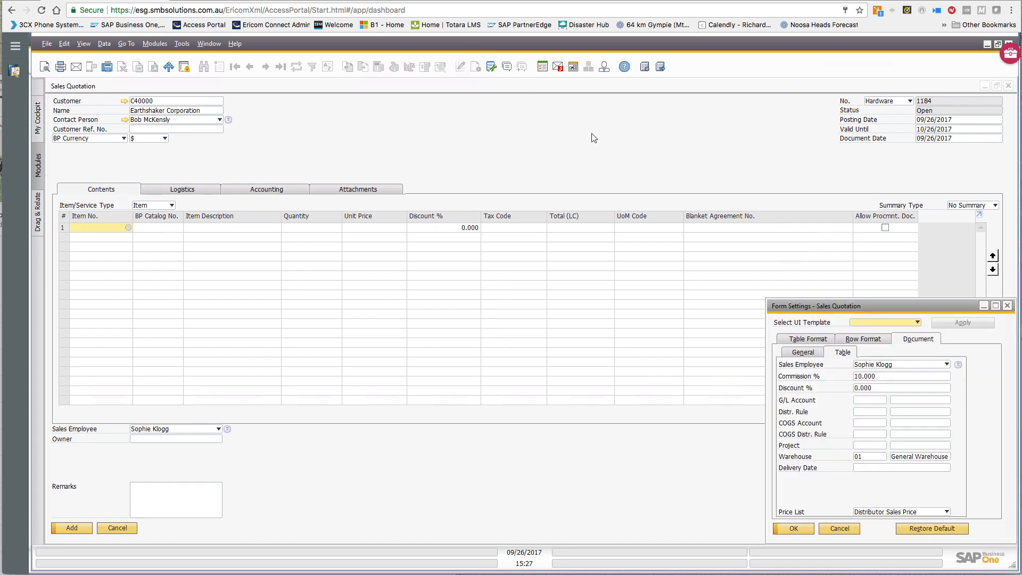
{"action": "left_click", "coordinate": [816, 341]}
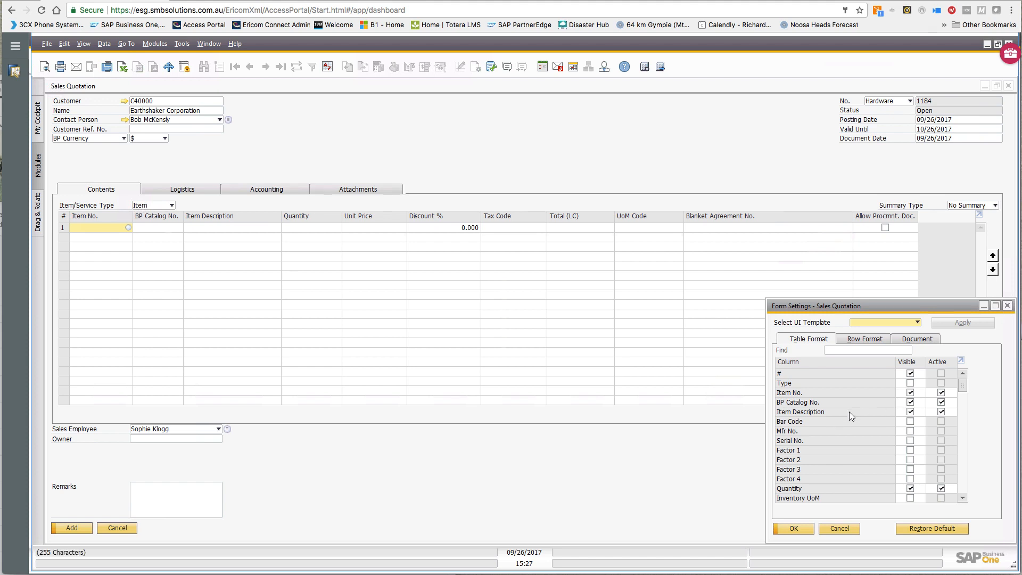
{"action": "left_click", "coordinate": [964, 499]}
{"action": "left_click", "coordinate": [963, 499]}
{"action": "left_click", "coordinate": [964, 499]}
{"action": "left_click", "coordinate": [963, 499]}
{"action": "left_click", "coordinate": [964, 500]}
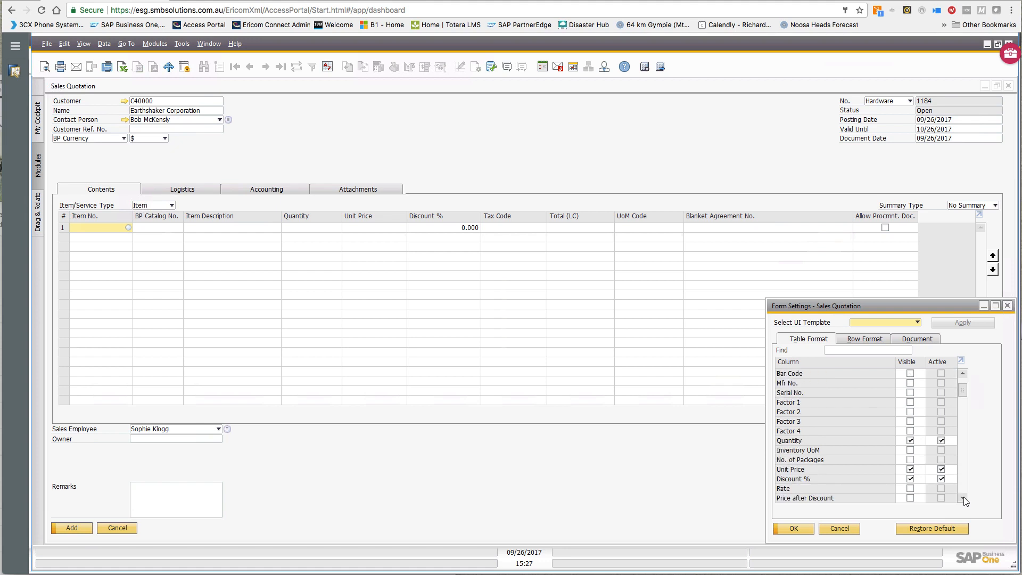
{"action": "left_click", "coordinate": [964, 499]}
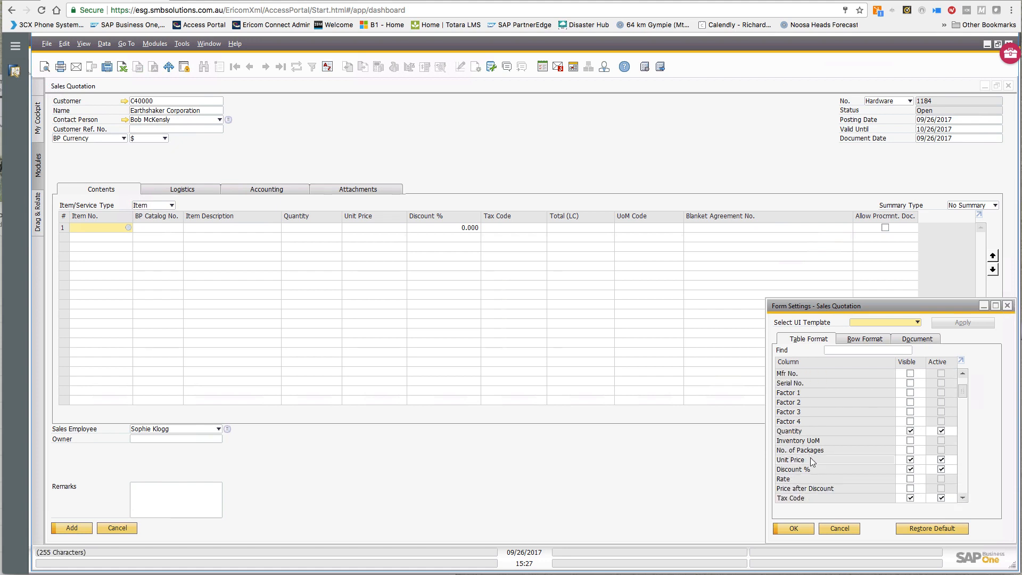
{"action": "left_click_drag", "start_coordinate": [813, 461], "coordinate": [807, 424]}
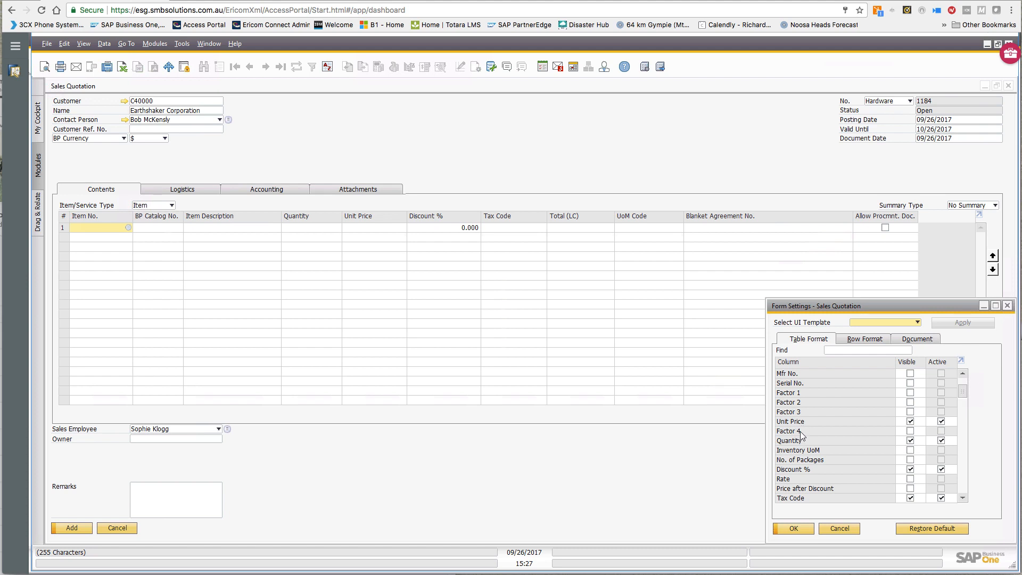
{"action": "left_click_drag", "start_coordinate": [800, 431], "coordinate": [801, 424]}
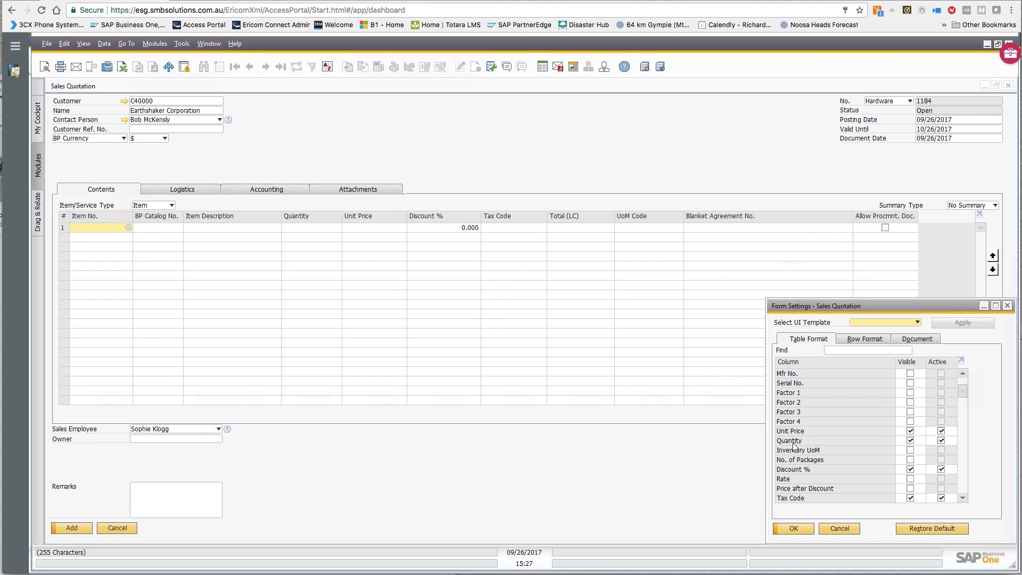
{"action": "left_click", "coordinate": [802, 529]}
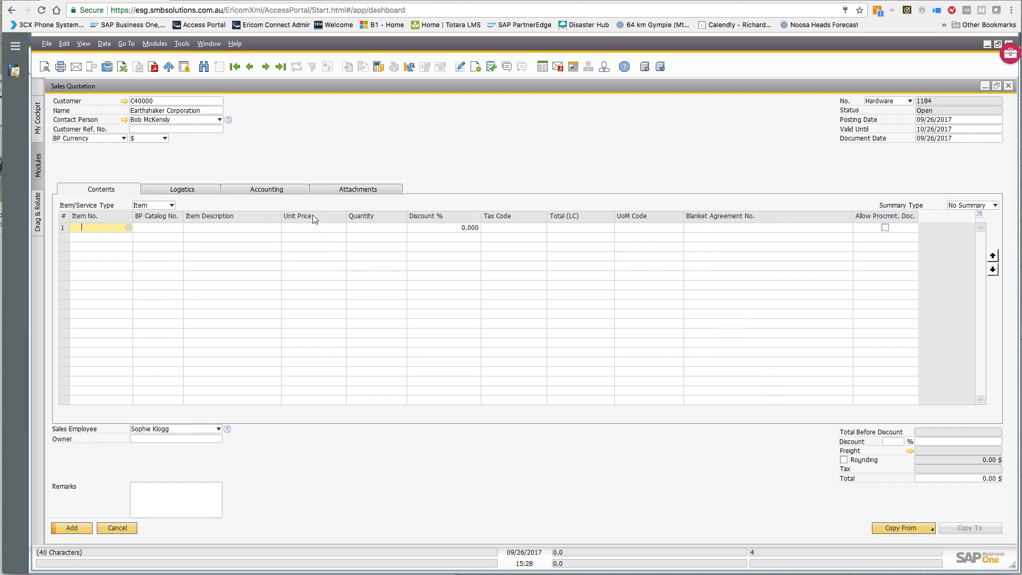
- Review the Row Format settings, then open the List of Items for row 1
{"action": "left_click", "coordinate": [477, 68]}
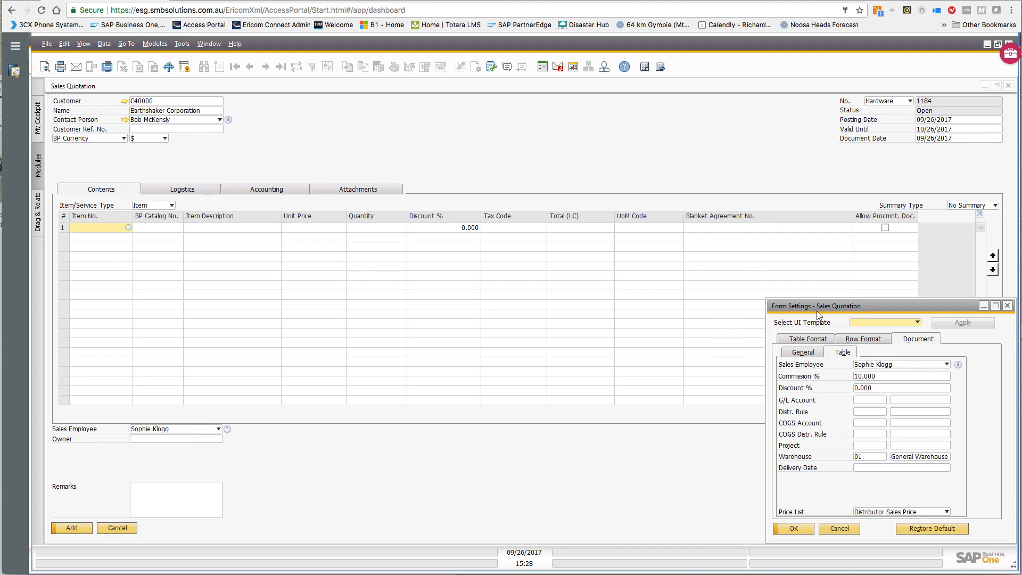
{"action": "left_click", "coordinate": [855, 340]}
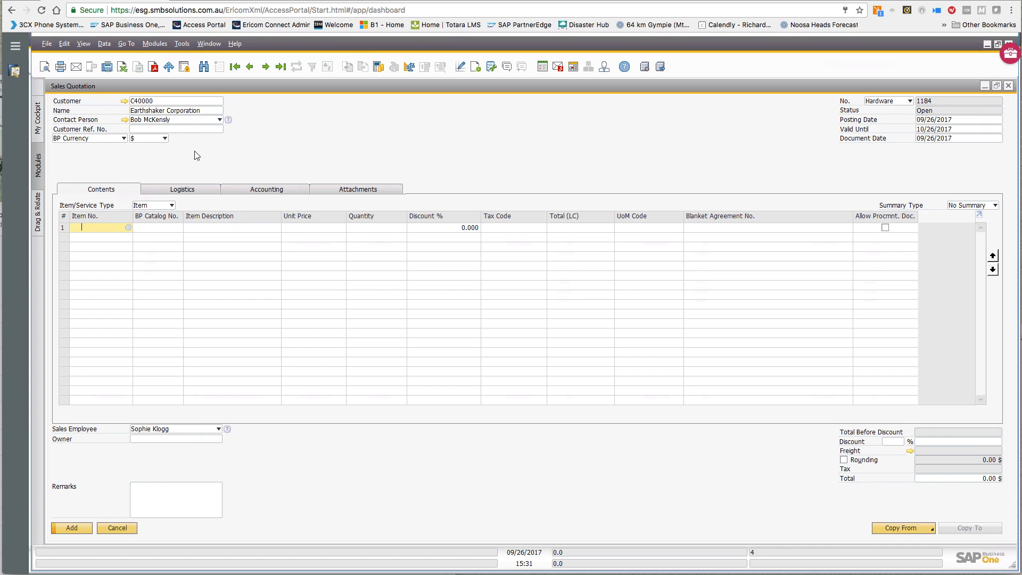
{"action": "left_click", "coordinate": [129, 228]}
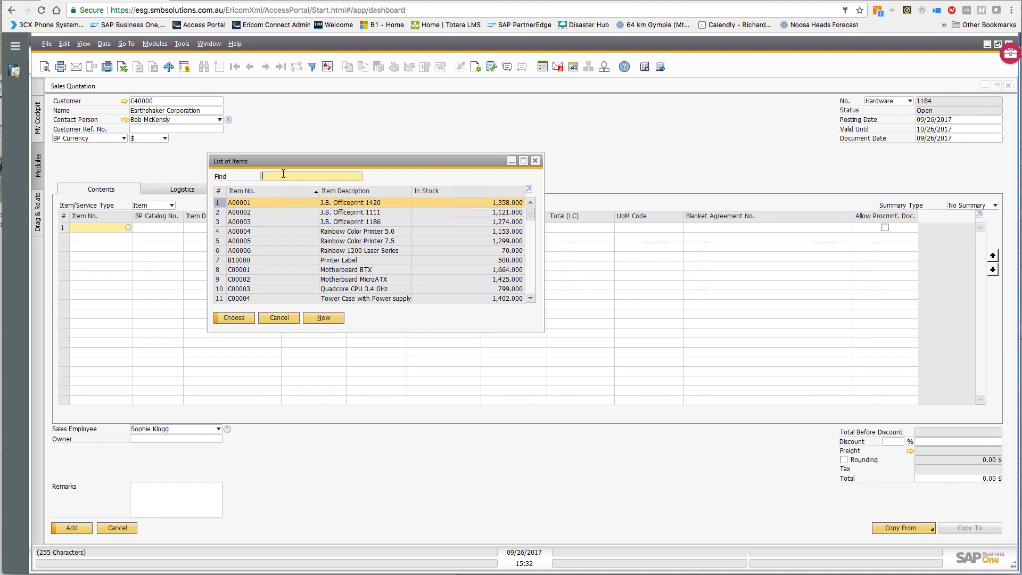
- Sort the List of Items by Item Description and search 'J' to reach J.B. products
{"action": "type", "text": "J"}
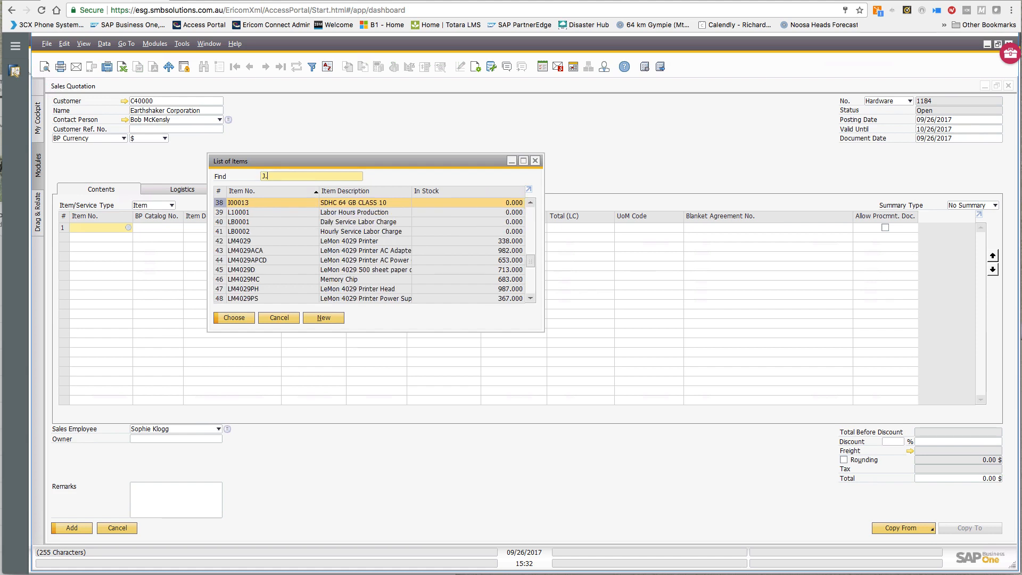
{"action": "type", "text": ".B"}
{"action": "key", "text": "BackSpace"}
{"action": "key", "text": "BackSpace"}
{"action": "key", "text": "BackSpace"}
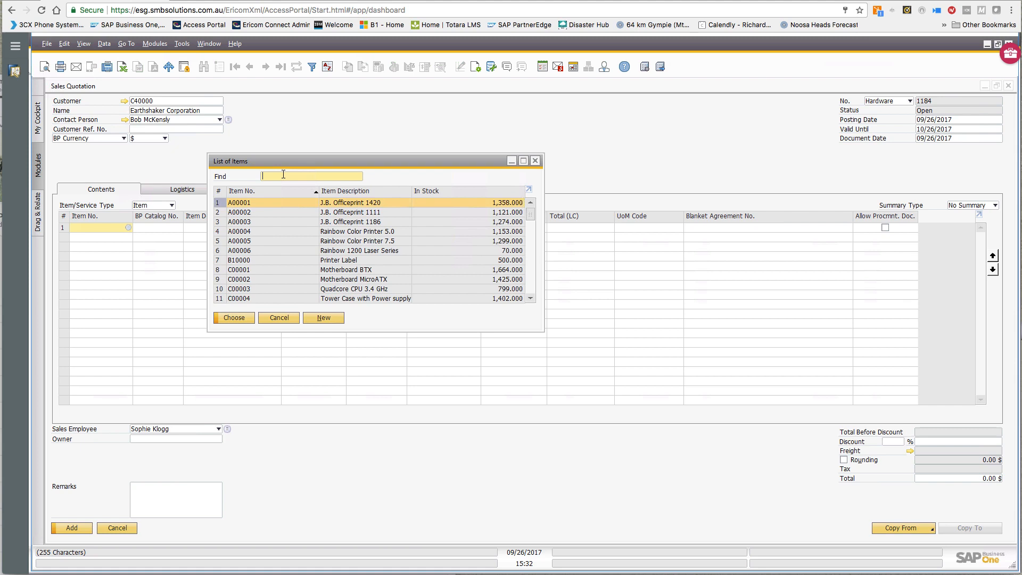
{"action": "double_click", "coordinate": [347, 193]}
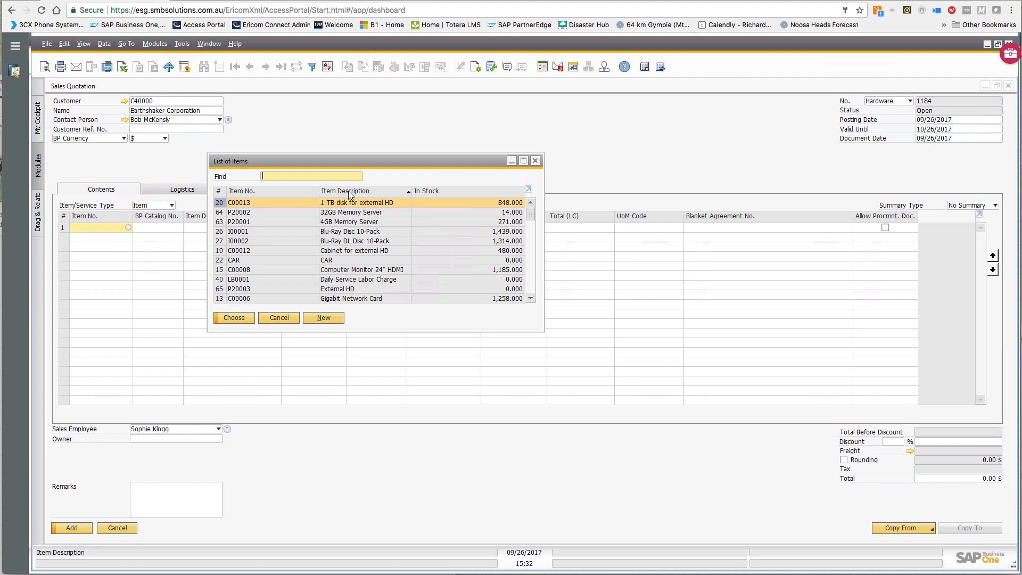
{"action": "type", "text": "J."}
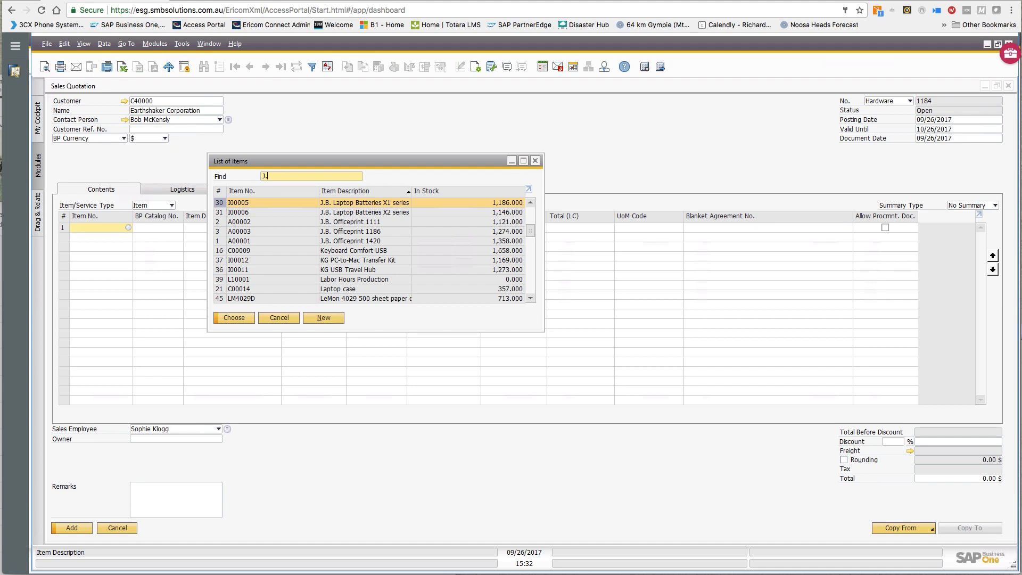
{"action": "left_click", "coordinate": [475, 68]}
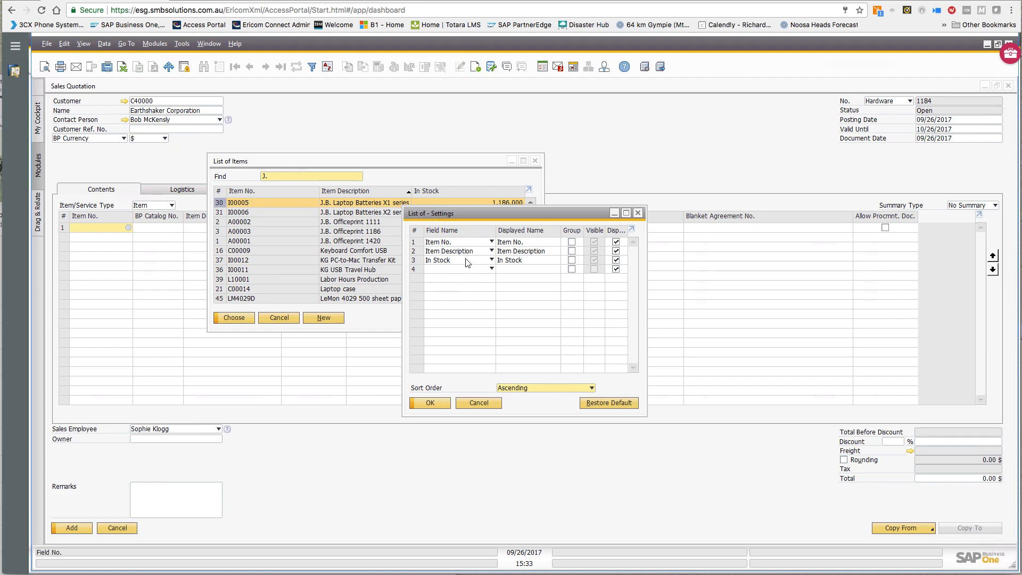
{"action": "left_click", "coordinate": [489, 268]}
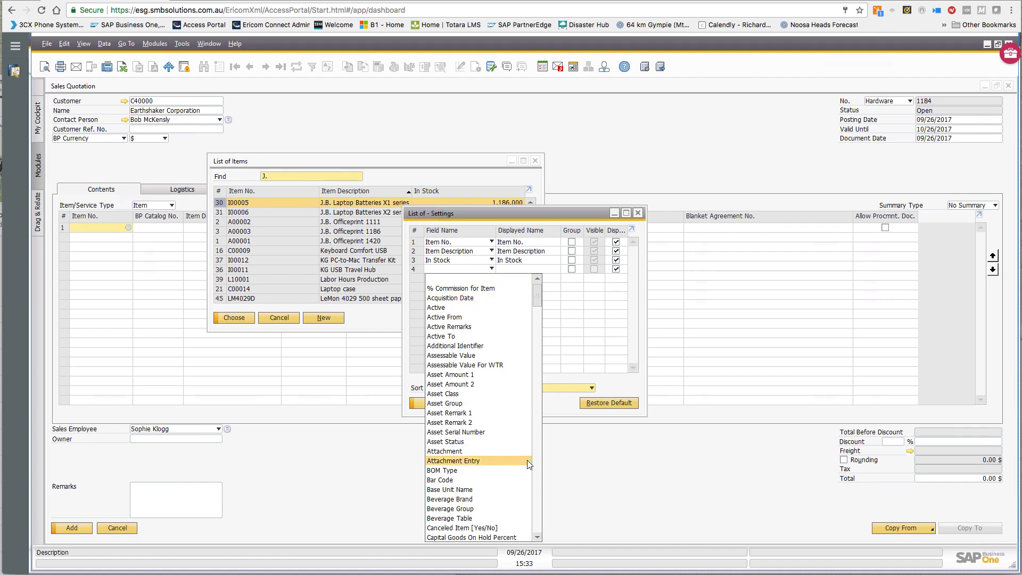
{"action": "left_click", "coordinate": [538, 523]}
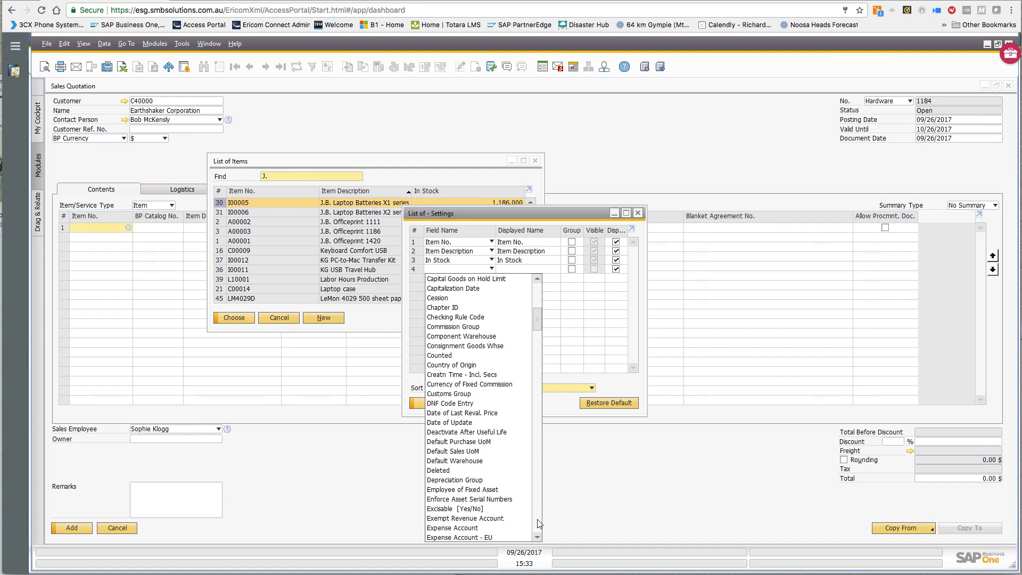
{"action": "left_click", "coordinate": [429, 403]}
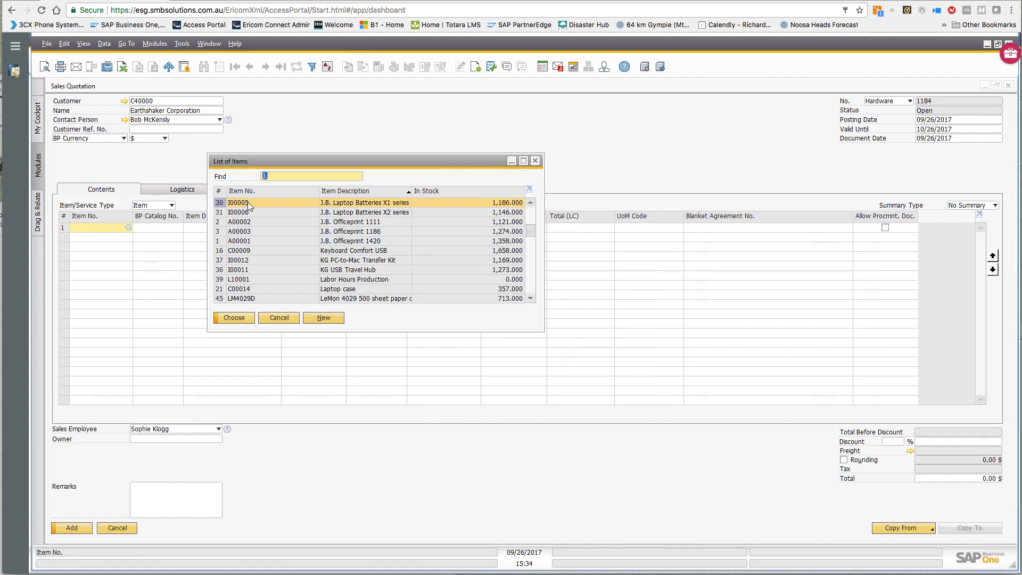
- Add A00002 J.B. Officeprint 1111 to row 1 with quantity 10 at 250.00 $
{"action": "left_click", "coordinate": [265, 222]}
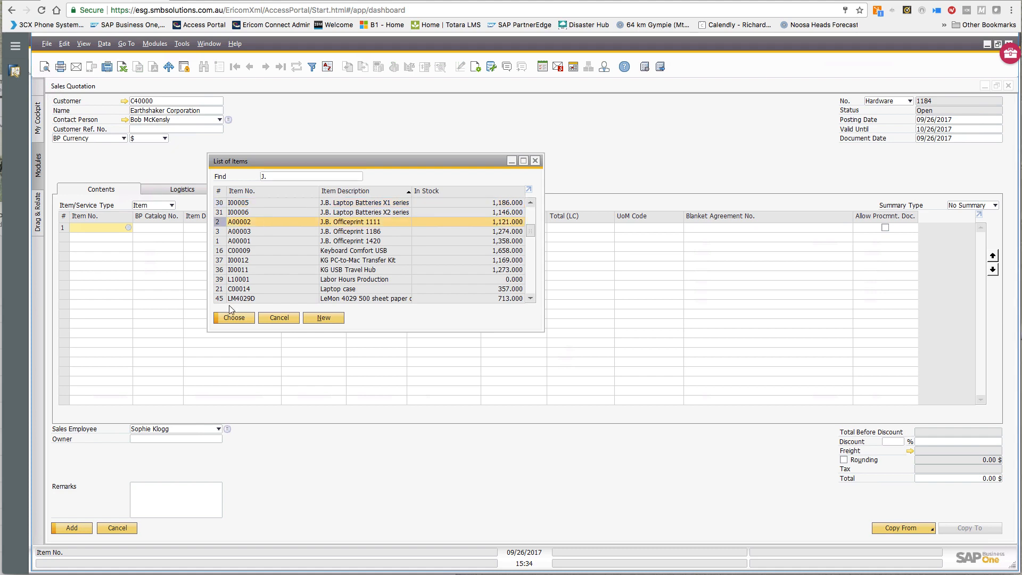
{"action": "left_click", "coordinate": [234, 318]}
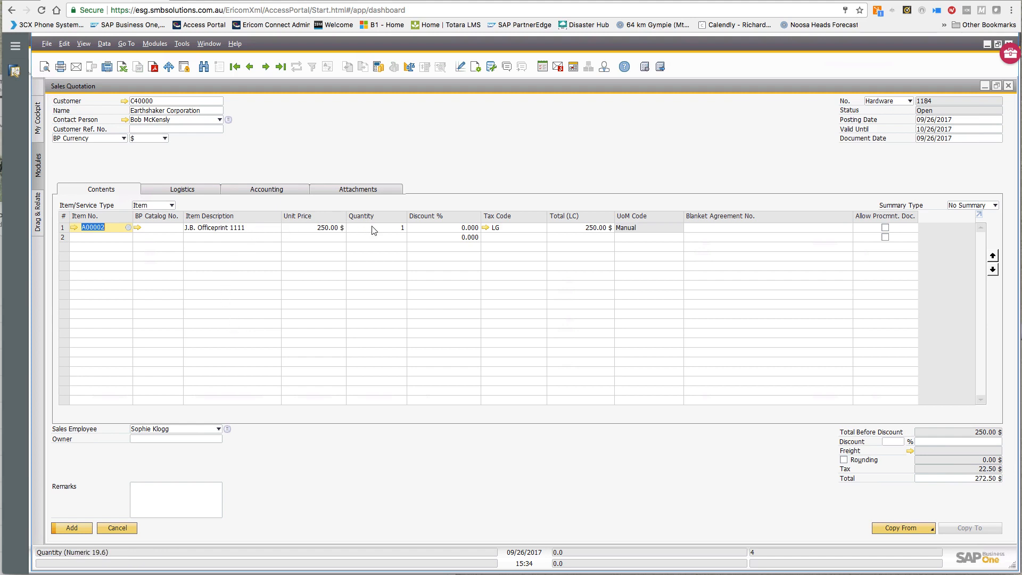
{"action": "left_click", "coordinate": [388, 228]}
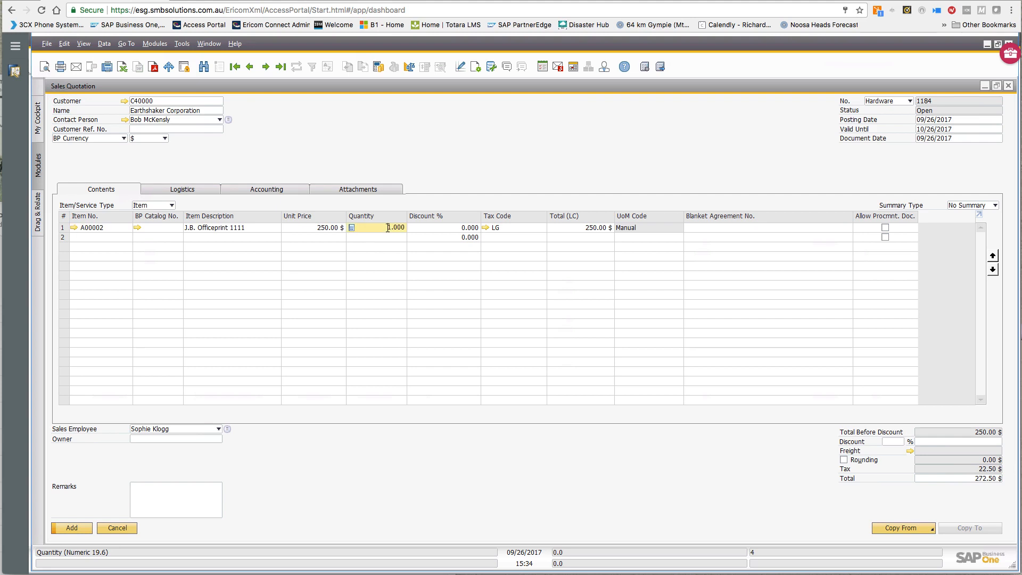
{"action": "type", "text": "10"}
{"action": "key", "text": "Tab"}
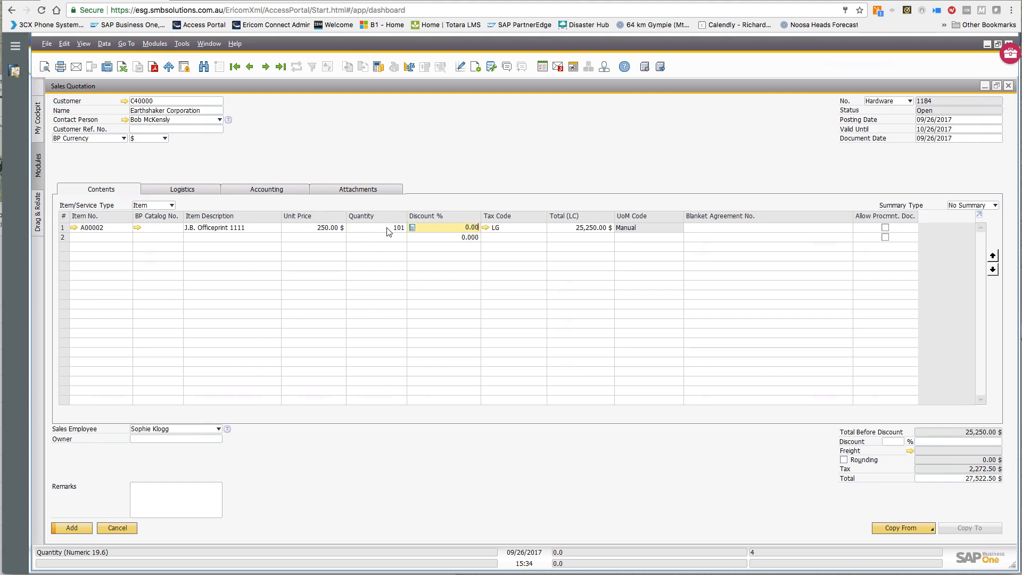
{"action": "double_click", "coordinate": [388, 228]}
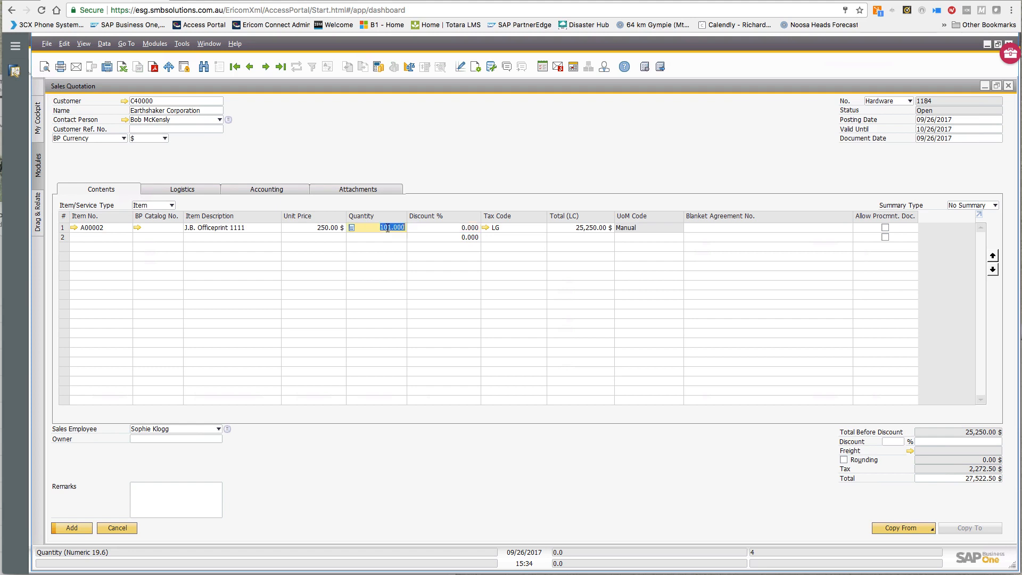
{"action": "type", "text": "10"}
{"action": "key", "text": "Tab"}
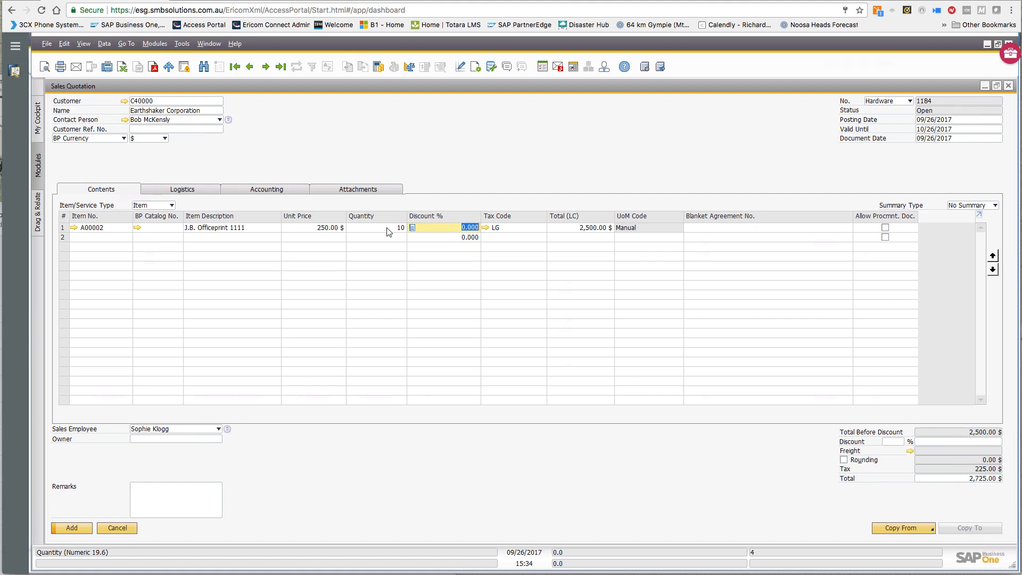
- Open the Last Prices Report from row 1's Unit Price cell for item A00002 and customer C40000
{"action": "left_click", "coordinate": [308, 227]}
{"action": "right_click", "coordinate": [307, 227]}
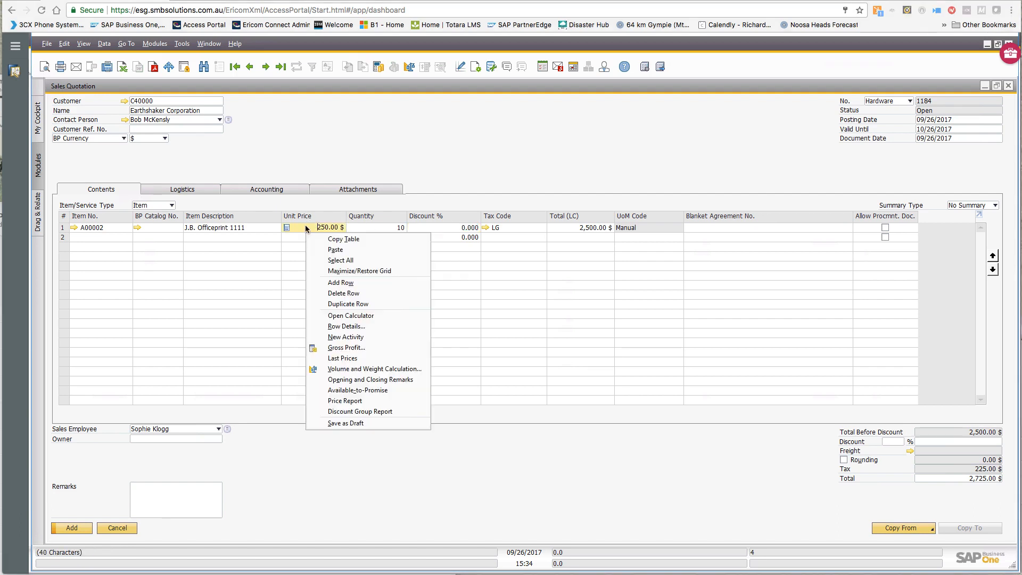
{"action": "left_click", "coordinate": [346, 357]}
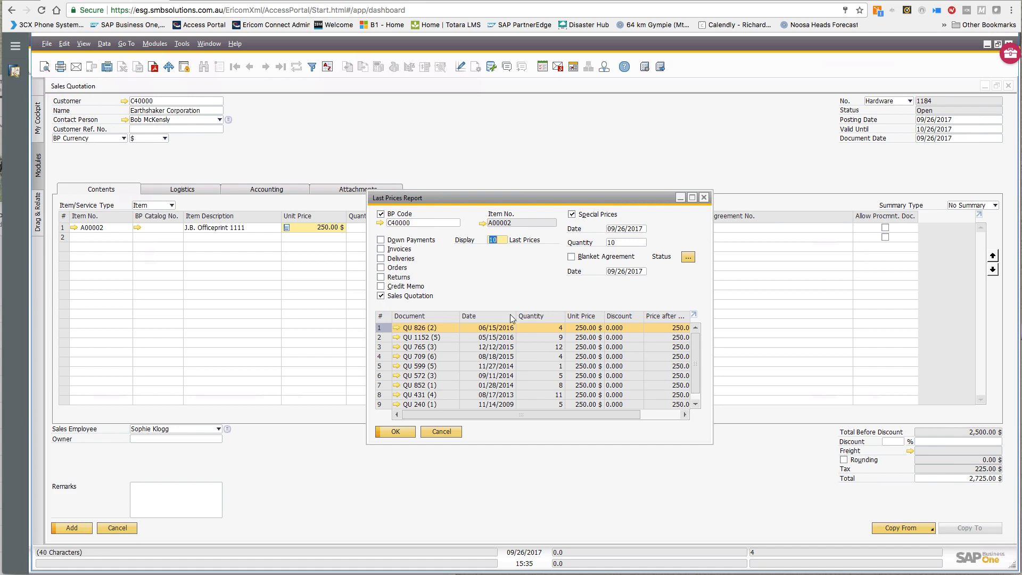
- Limit the Last Prices Report to invoices instead of sales quotations, display 100 prices, and refresh
{"action": "left_click", "coordinate": [383, 269]}
{"action": "left_click", "coordinate": [381, 249]}
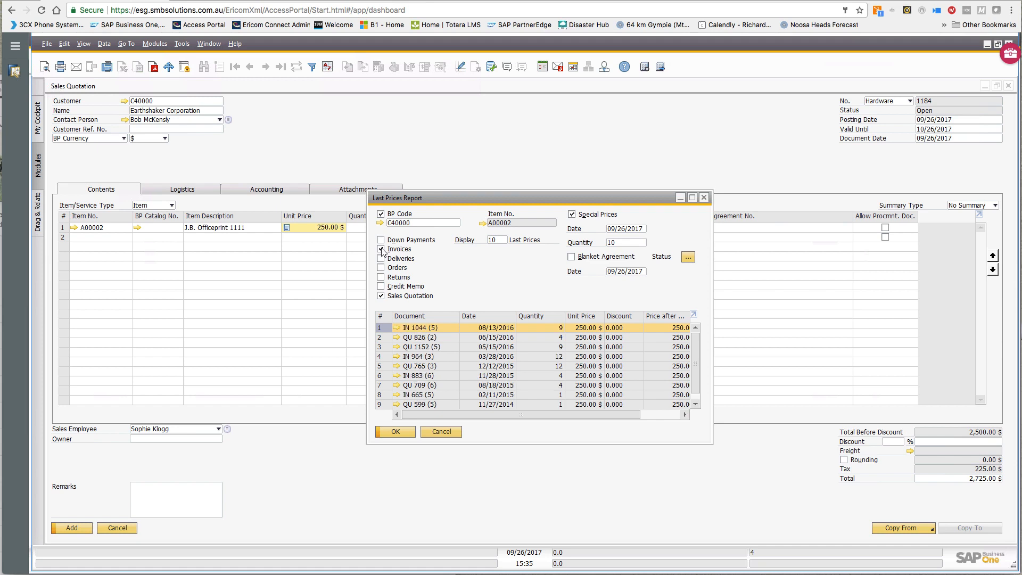
{"action": "left_click", "coordinate": [381, 297]}
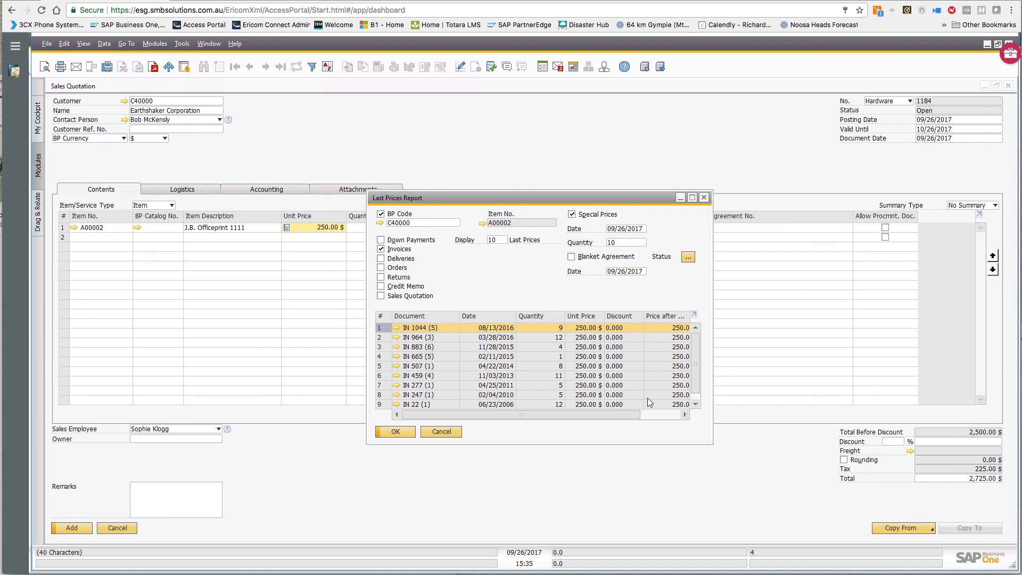
{"action": "left_click", "coordinate": [696, 397]}
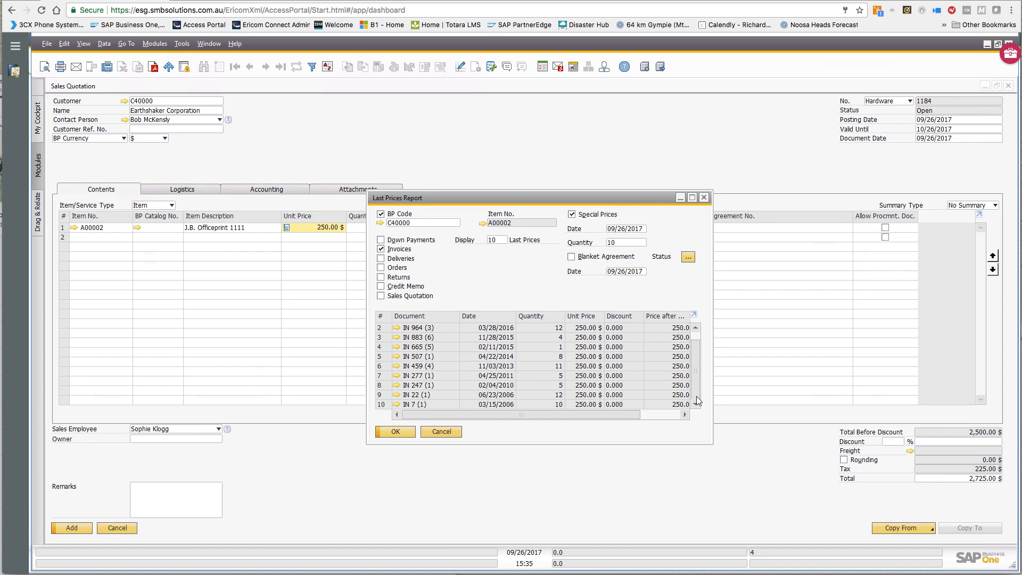
{"action": "double_click", "coordinate": [502, 240]}
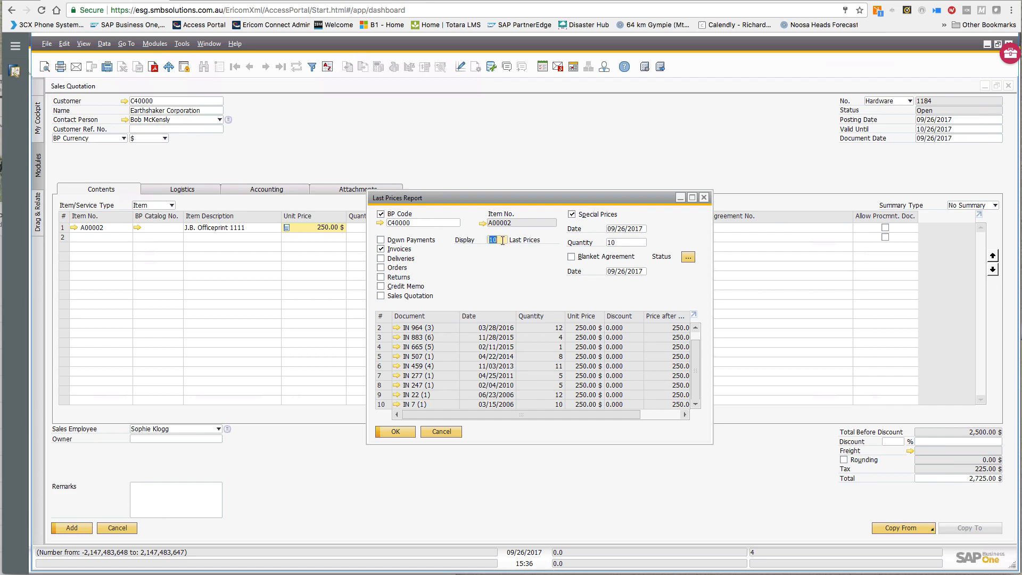
{"action": "type", "text": "100"}
{"action": "left_click", "coordinate": [404, 430]}
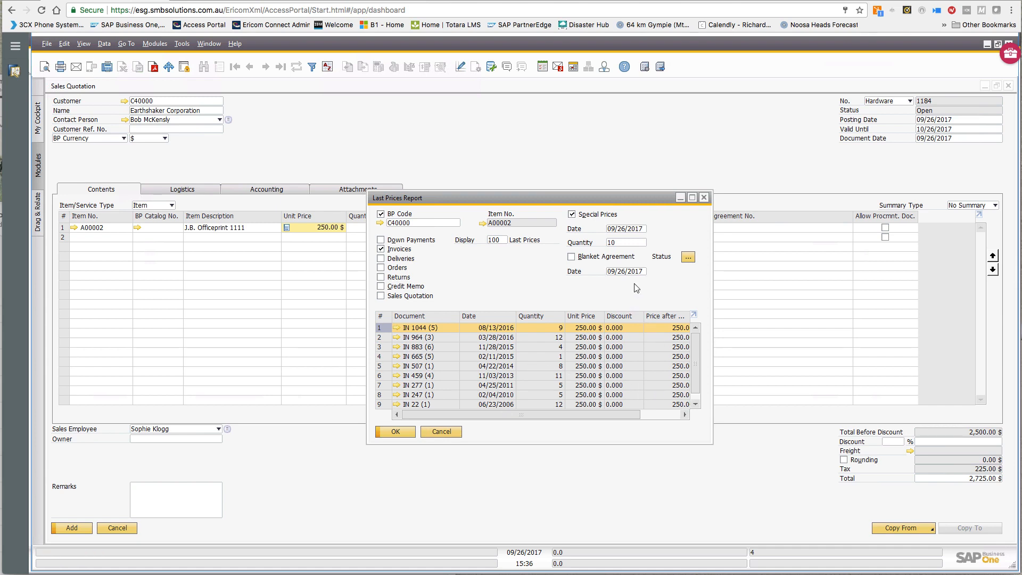
{"action": "left_click", "coordinate": [688, 258]}
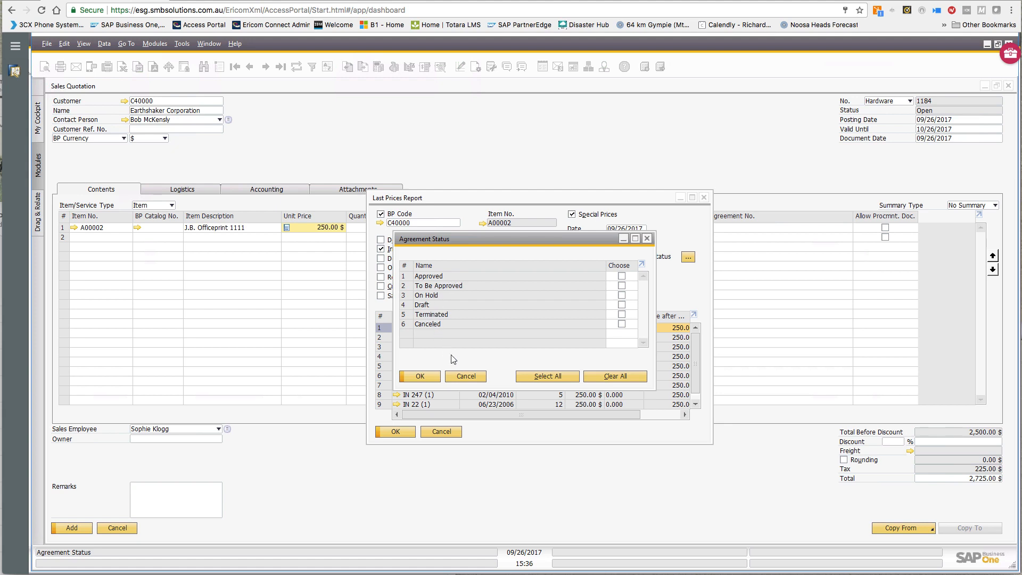
{"action": "left_click", "coordinate": [463, 375]}
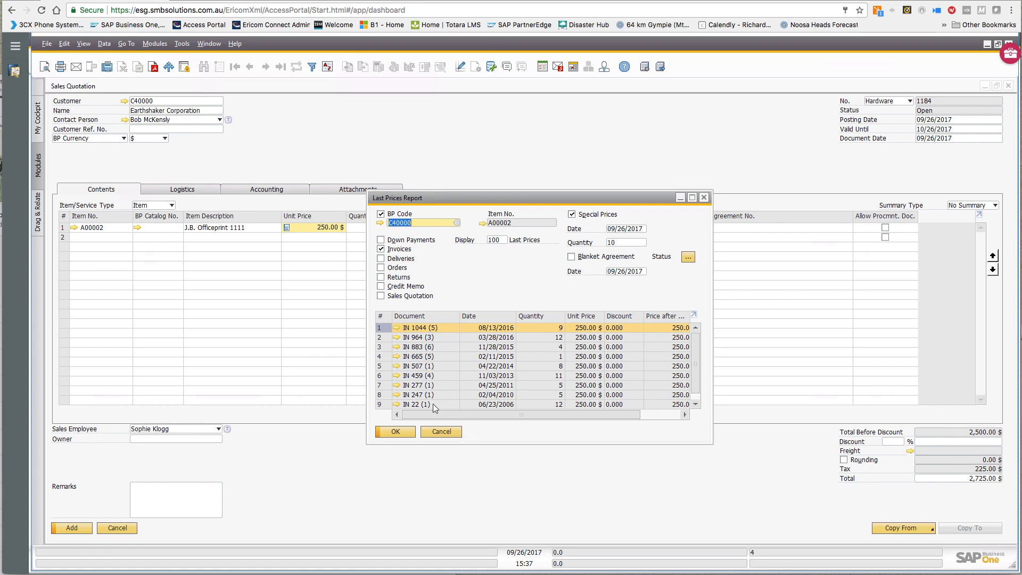
{"action": "left_click", "coordinate": [447, 433]}
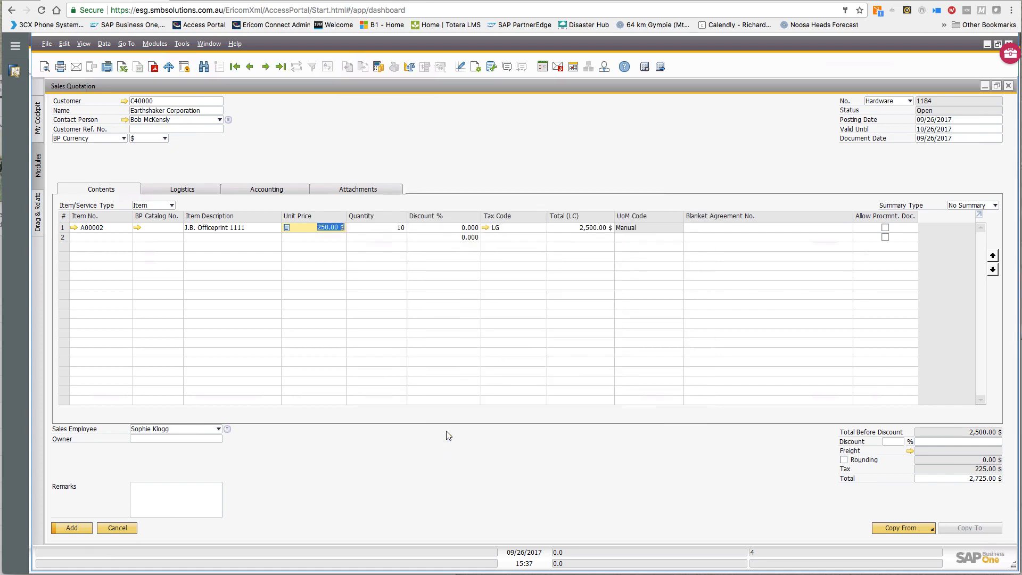
{"action": "right_click", "coordinate": [376, 229]}
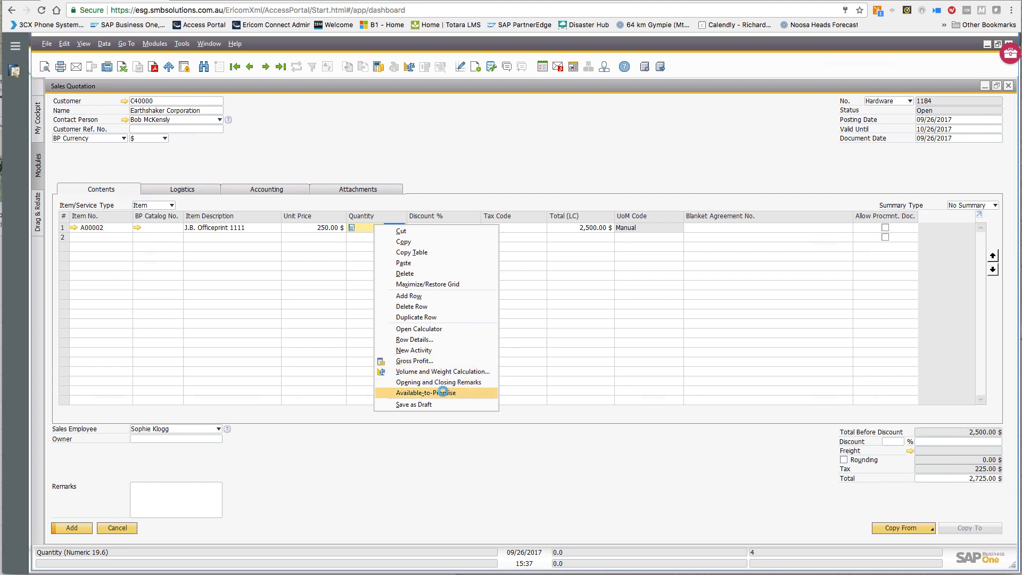
{"action": "left_click", "coordinate": [444, 394]}
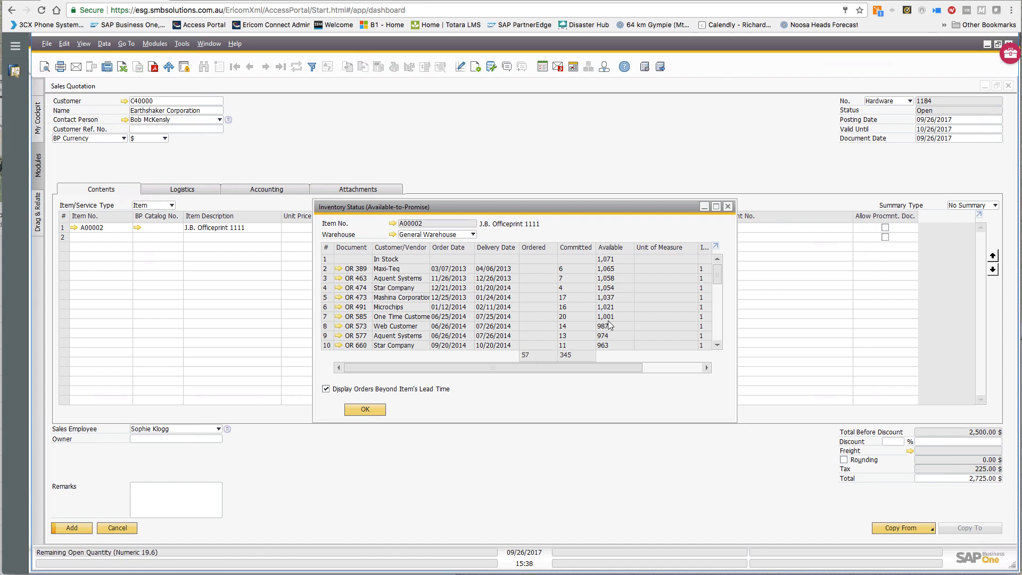
{"action": "left_click", "coordinate": [371, 410]}
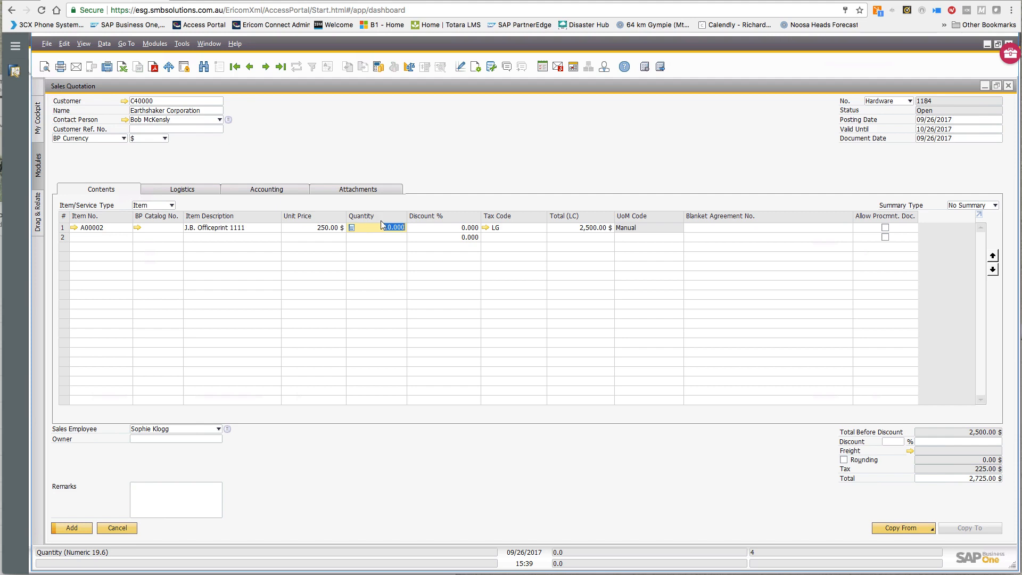
{"action": "left_click", "coordinate": [479, 68]}
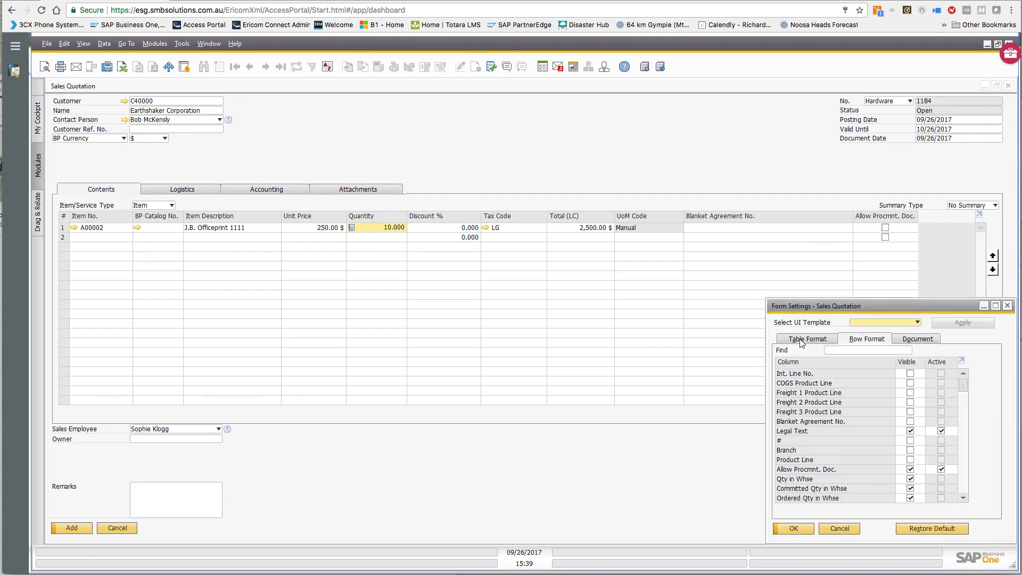
- Make the Whse and In Stock columns visible in the quotation's item table through Form Settings
{"action": "left_click", "coordinate": [801, 340]}
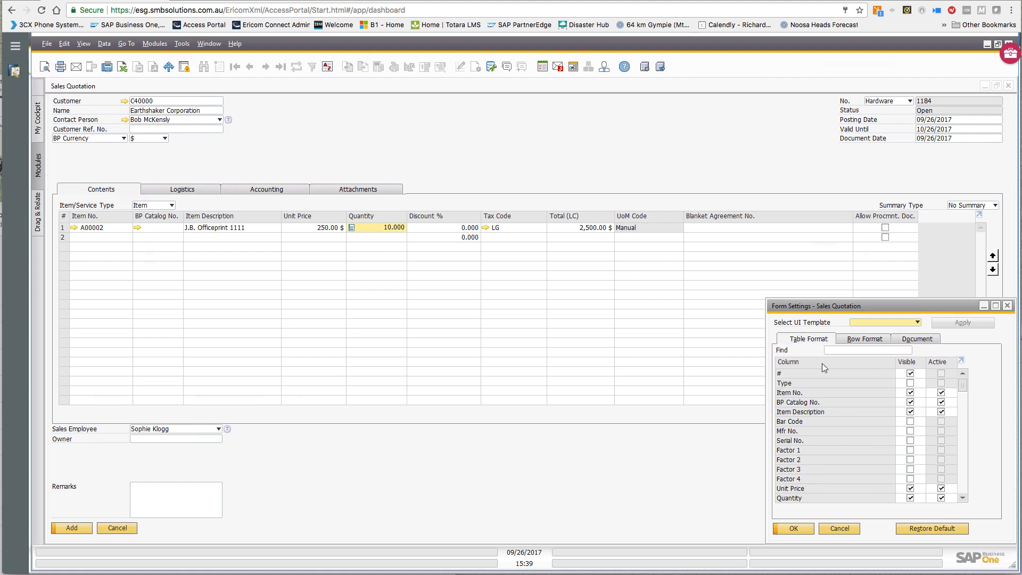
{"action": "left_click", "coordinate": [962, 498]}
{"action": "left_click", "coordinate": [962, 499]}
{"action": "left_click", "coordinate": [962, 498]}
{"action": "left_click", "coordinate": [963, 498]}
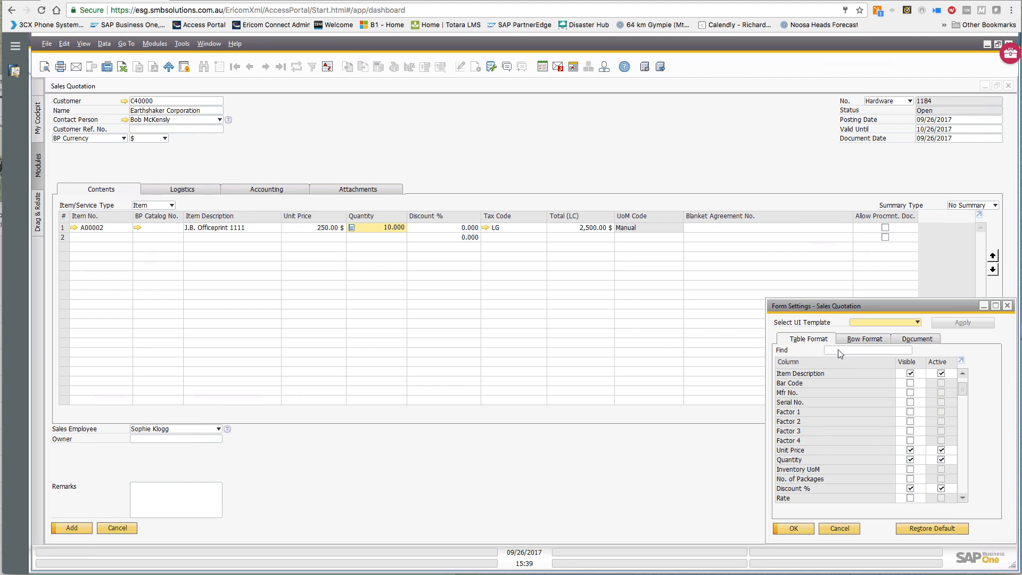
{"action": "left_click", "coordinate": [839, 350]}
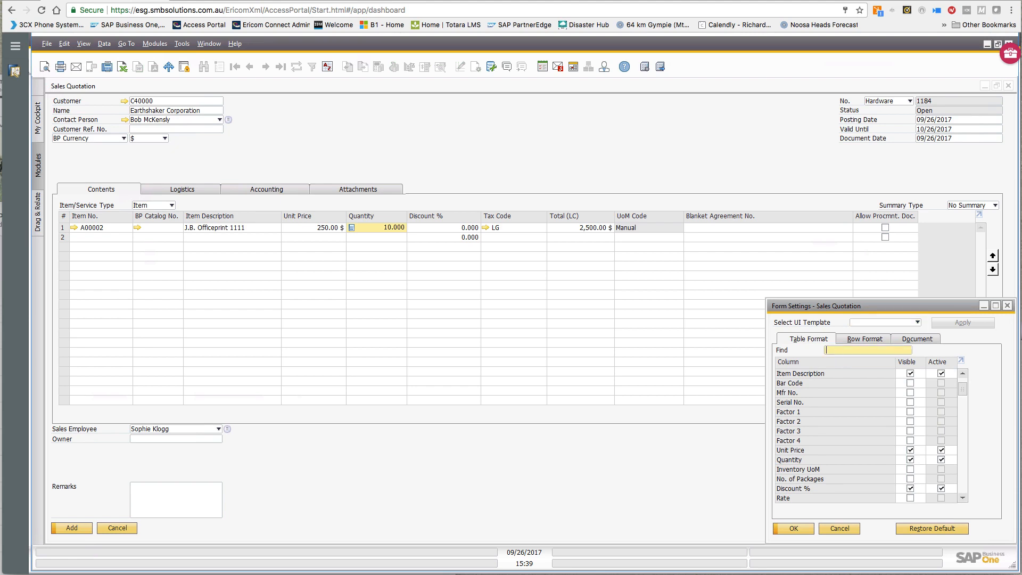
{"action": "type", "text": "W"}
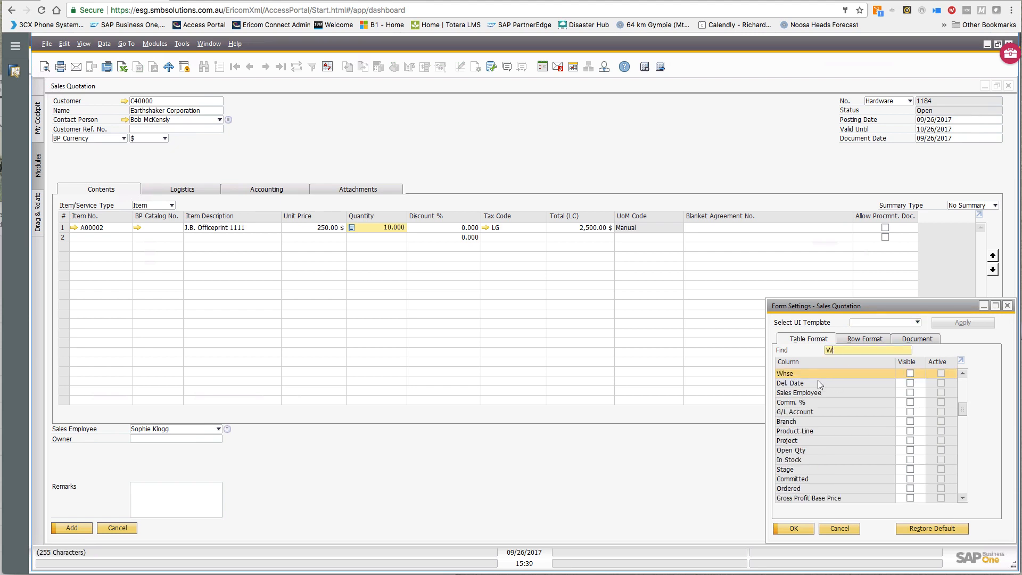
{"action": "left_click", "coordinate": [910, 373]}
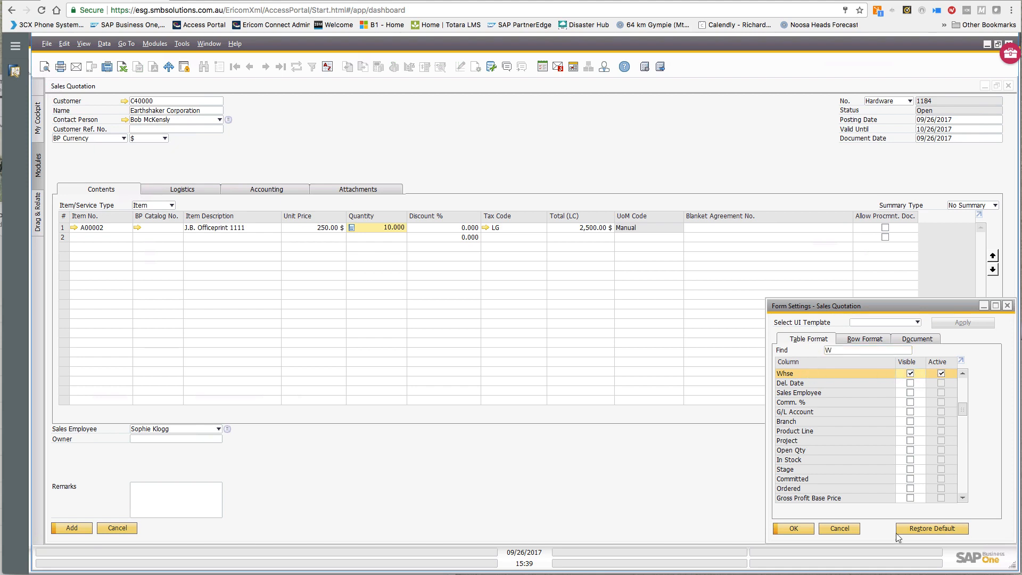
{"action": "left_click", "coordinate": [910, 460]}
{"action": "left_click", "coordinate": [793, 529]}
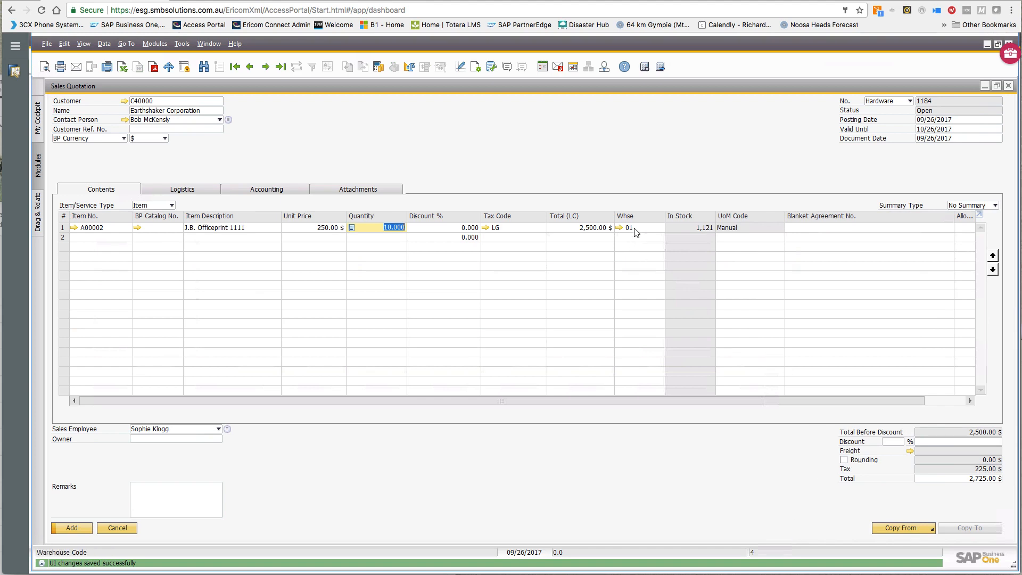
{"action": "mouse_move", "coordinate": [635, 231]}
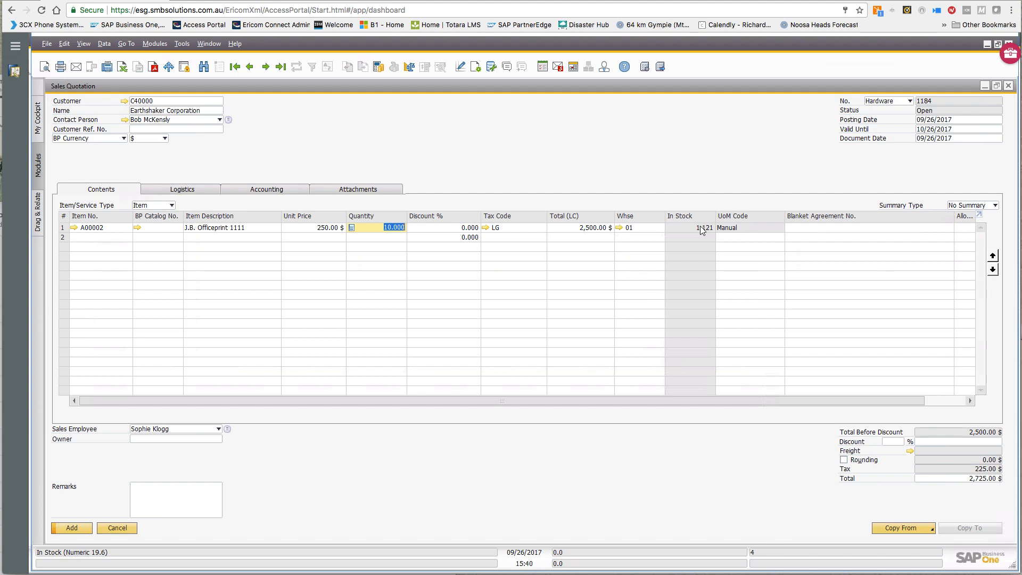
{"action": "left_click", "coordinate": [639, 228]}
{"action": "left_click", "coordinate": [639, 228]}
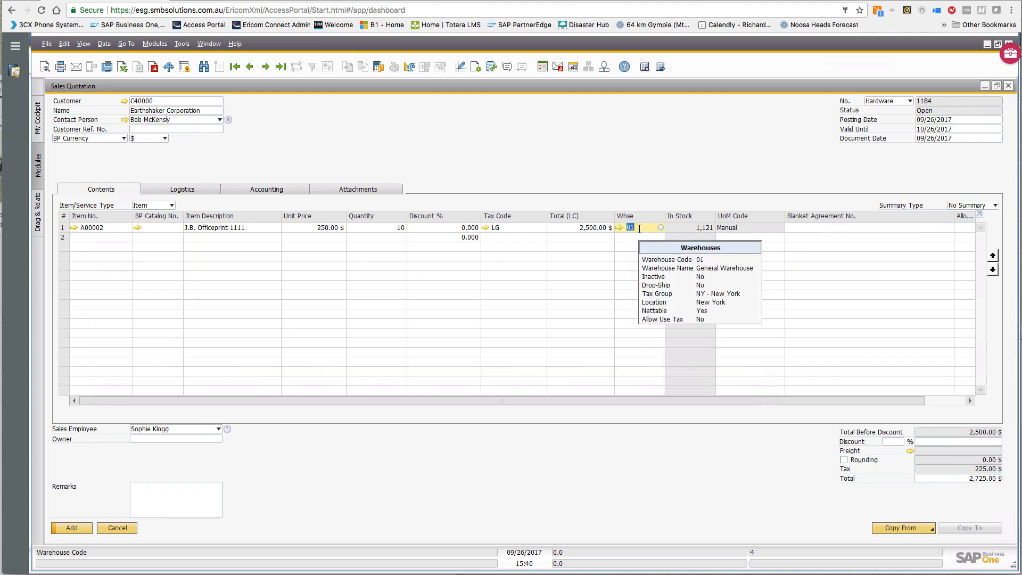
{"action": "right_click", "coordinate": [639, 228]}
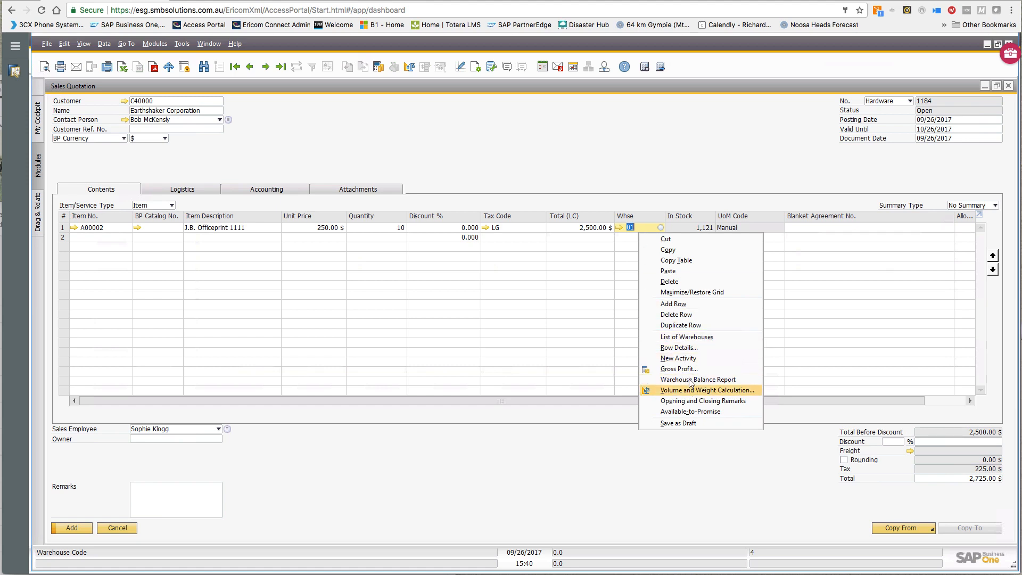
{"action": "left_click", "coordinate": [685, 337]}
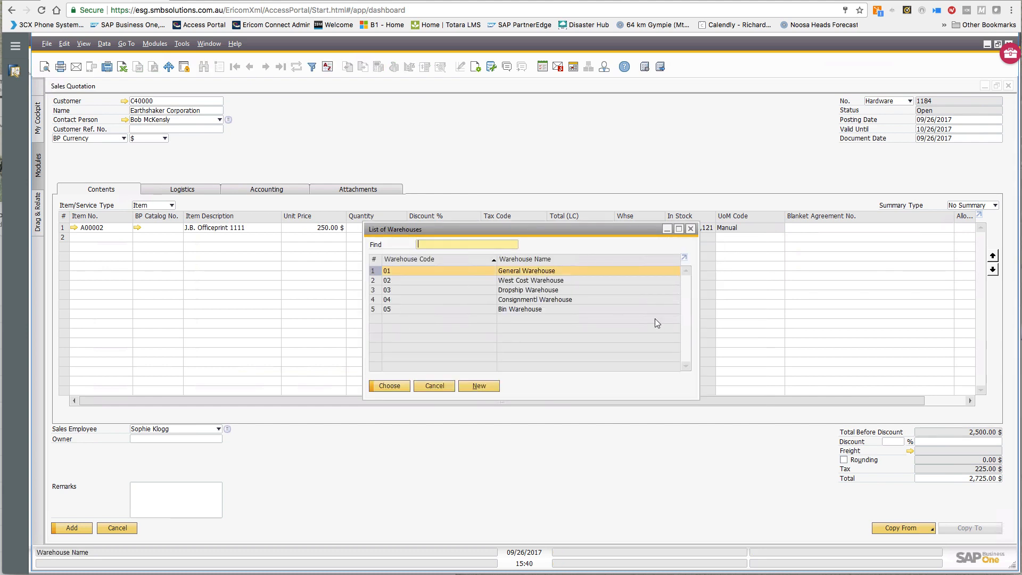
{"action": "left_click", "coordinate": [690, 229]}
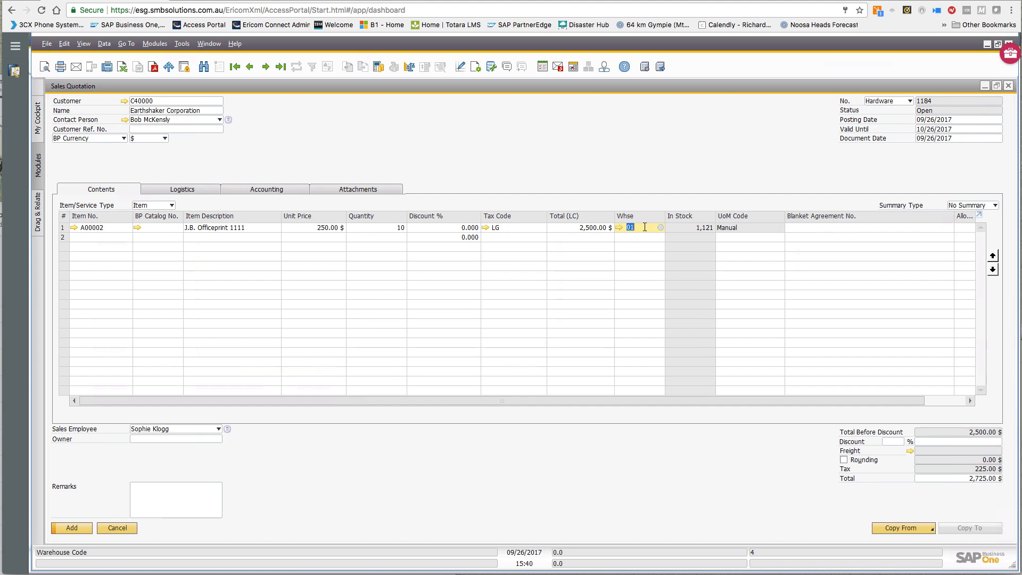
- Check row 1's stock by warehouse, close that report, then open warehouse 01's setup record
{"action": "right_click", "coordinate": [644, 226]}
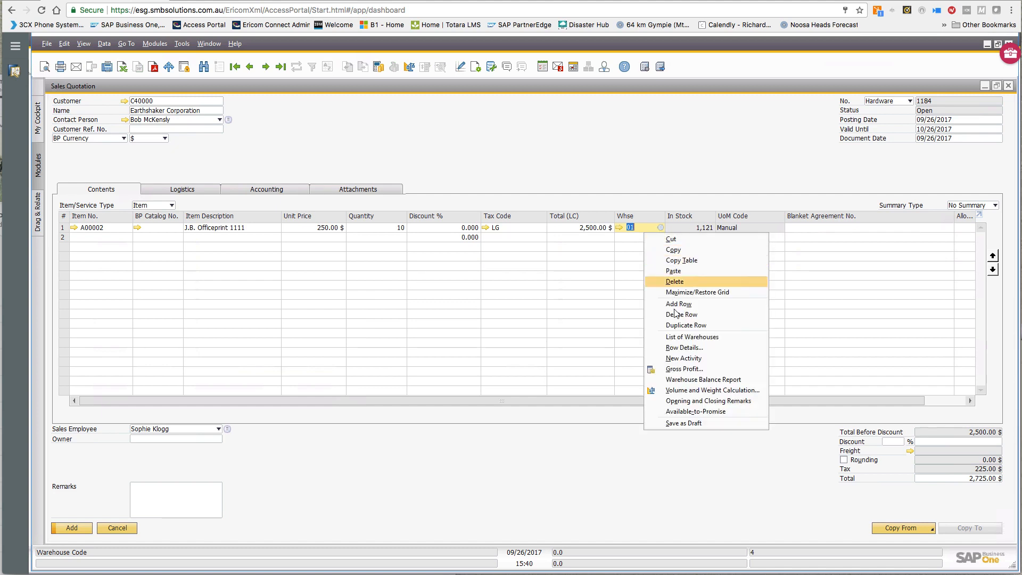
{"action": "left_click", "coordinate": [684, 380]}
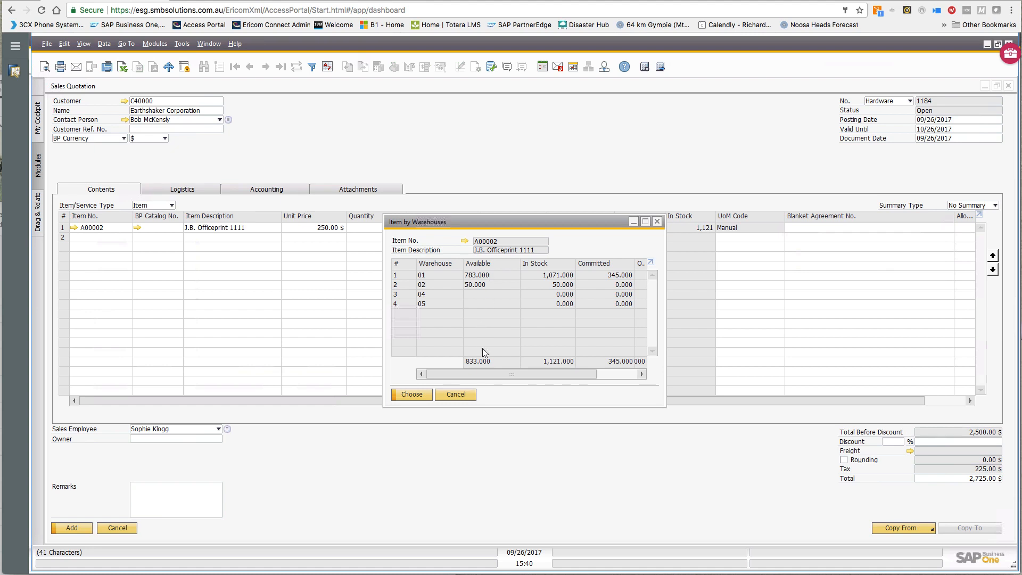
{"action": "left_click", "coordinate": [465, 396]}
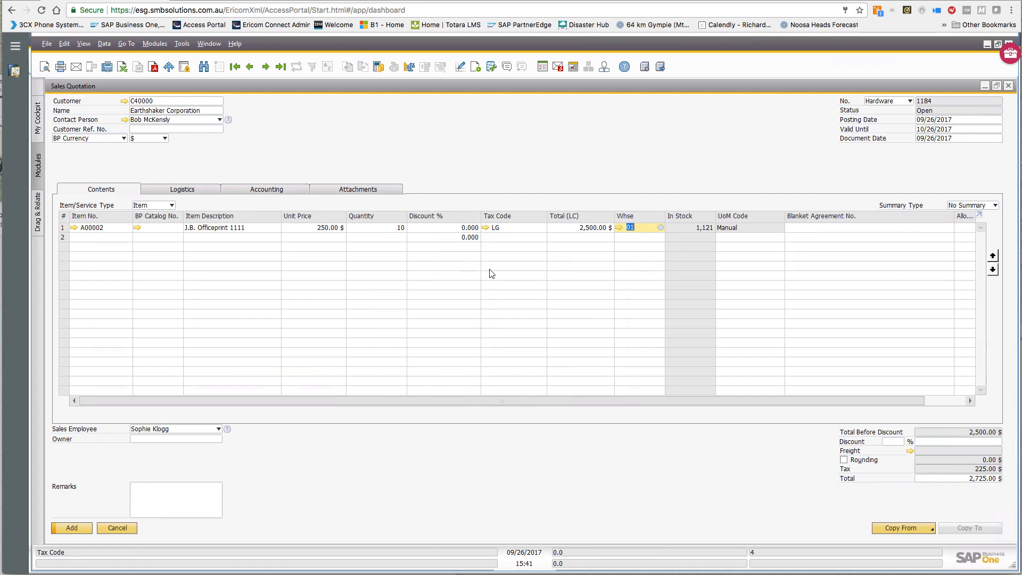
{"action": "left_click", "coordinate": [618, 226]}
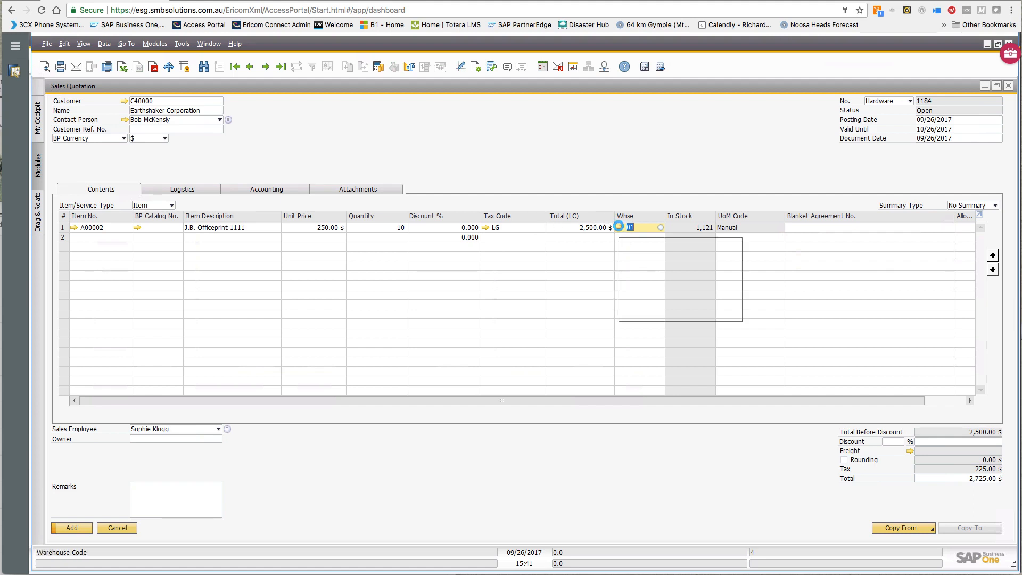